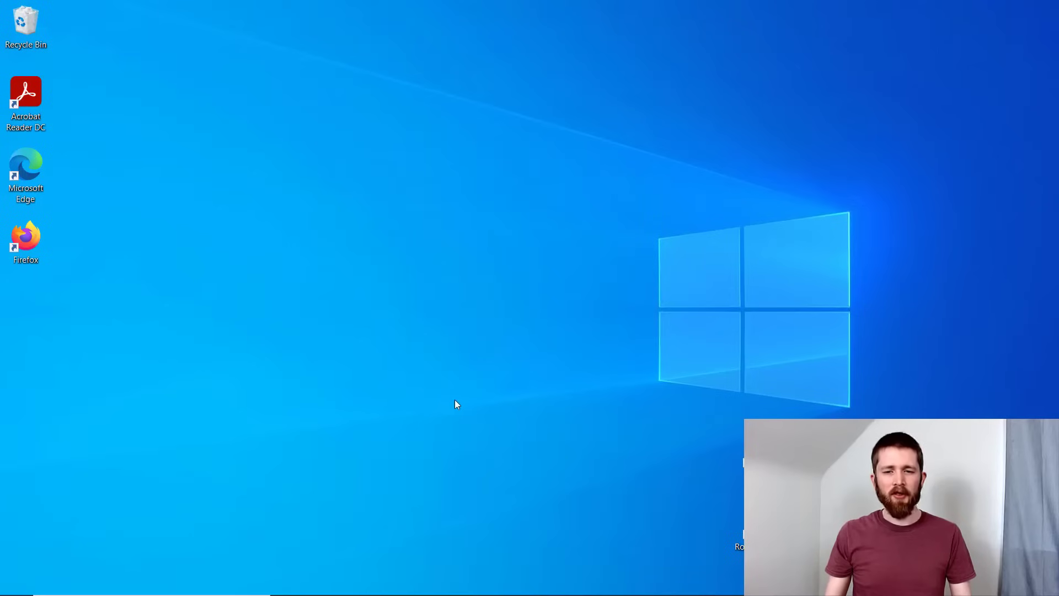
# Switch to the Canva home page in Firefox and review the design types offered for a new design
pyautogui.moveTo(425, 582)
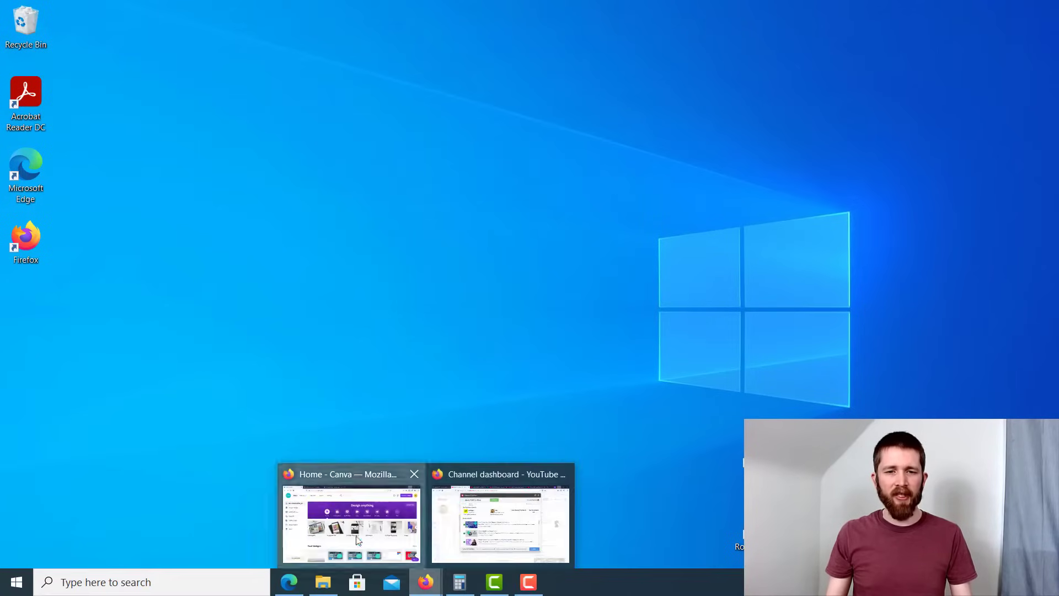
pyautogui.click(350, 508)
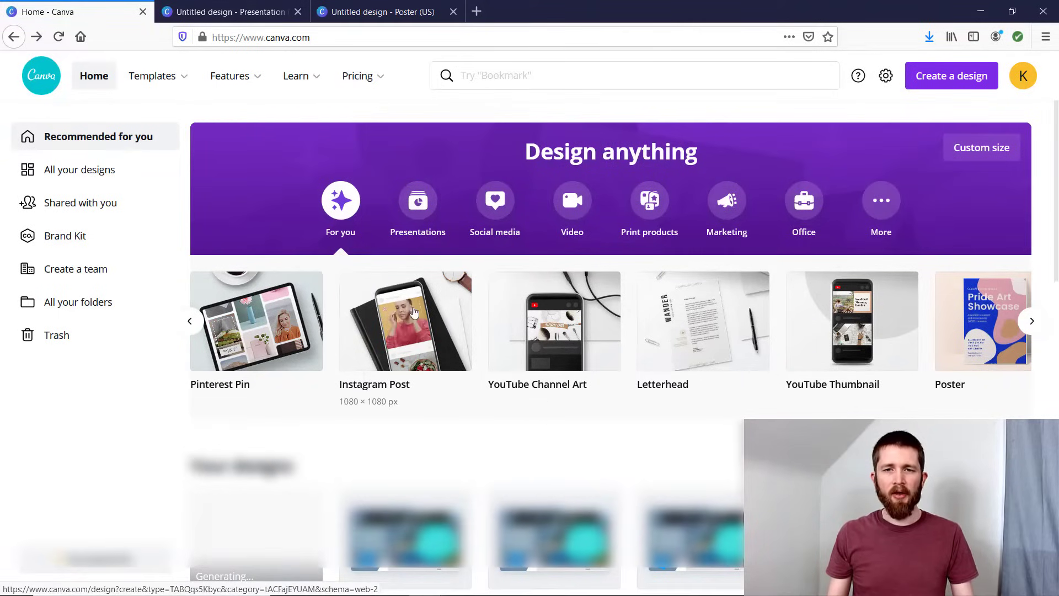
pyautogui.click(1033, 322)
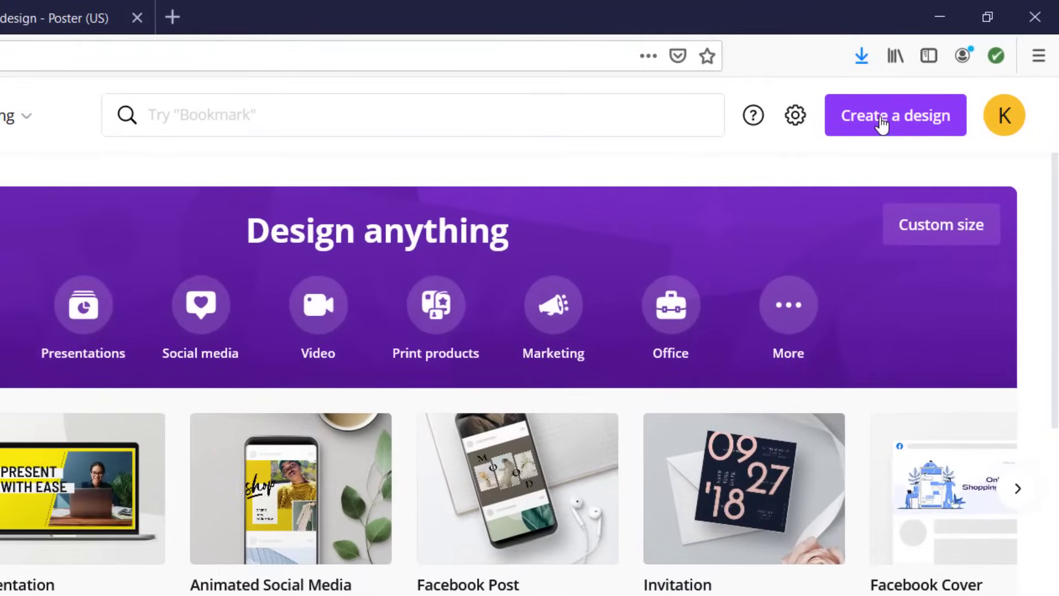
pyautogui.click(882, 118)
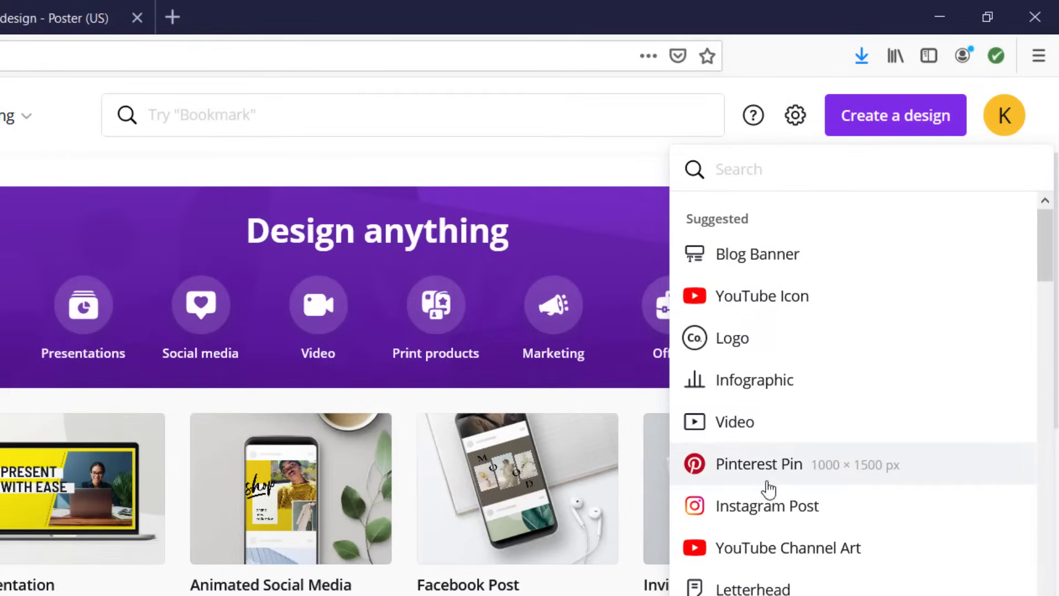
pyautogui.click(425, 175)
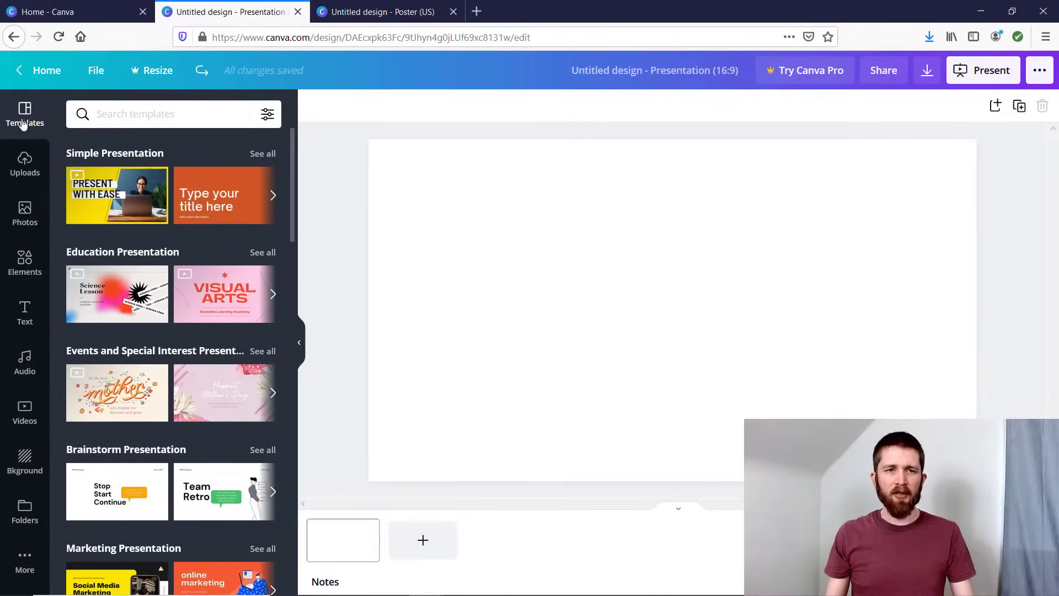
# Apply the "PRESENT WITH EASE" cover page of the Yellow and White Simple Modern Business Presentation template to the blank presentation and select its photo
pyautogui.click(99, 198)
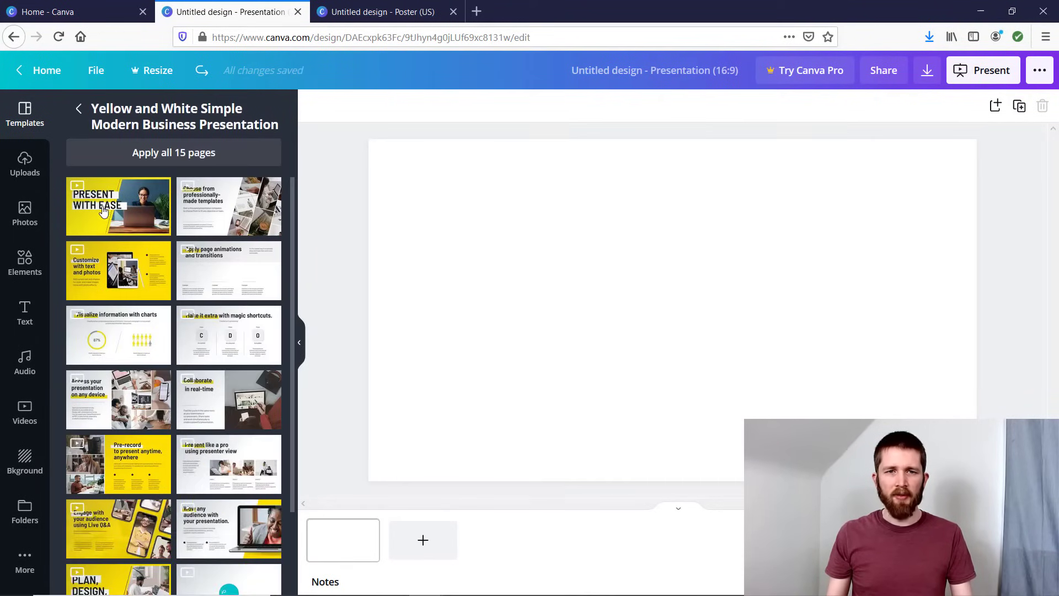
pyautogui.click(102, 210)
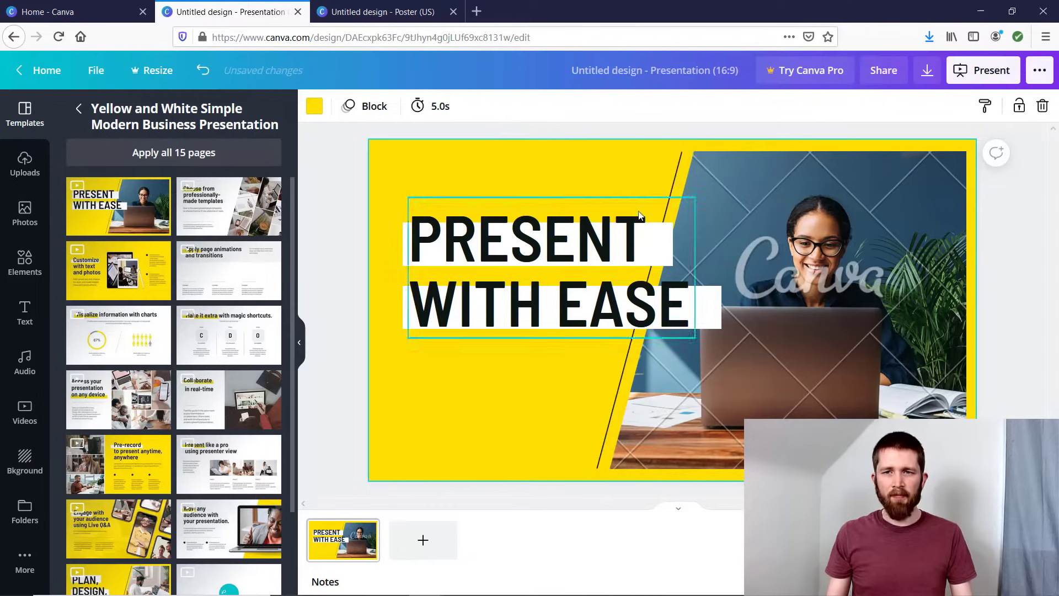
pyautogui.click(828, 270)
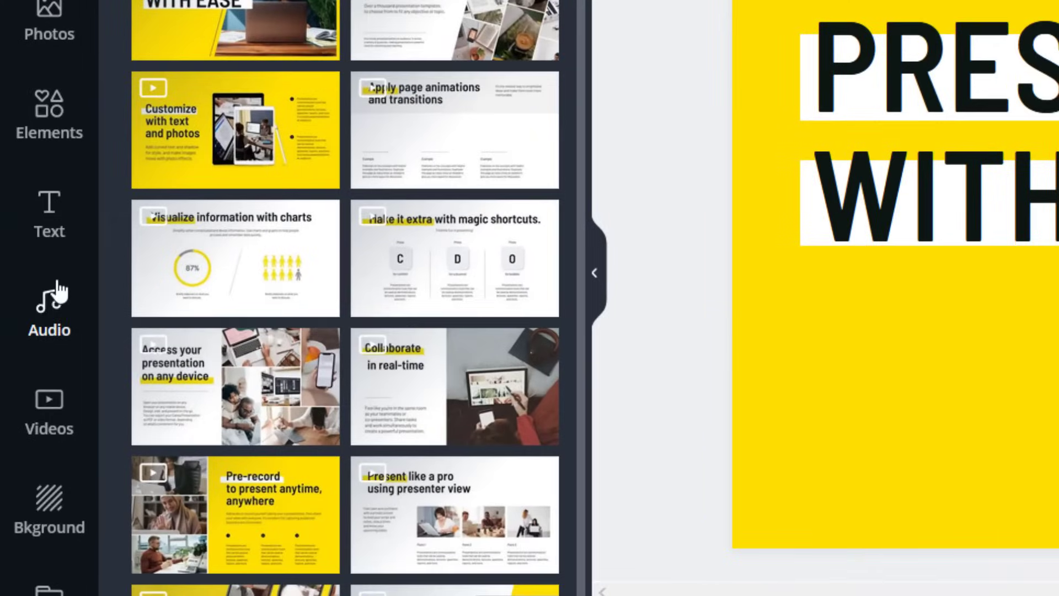
# Add the free Video Game Blockbuster track from the audio library to the presentation
pyautogui.click(61, 319)
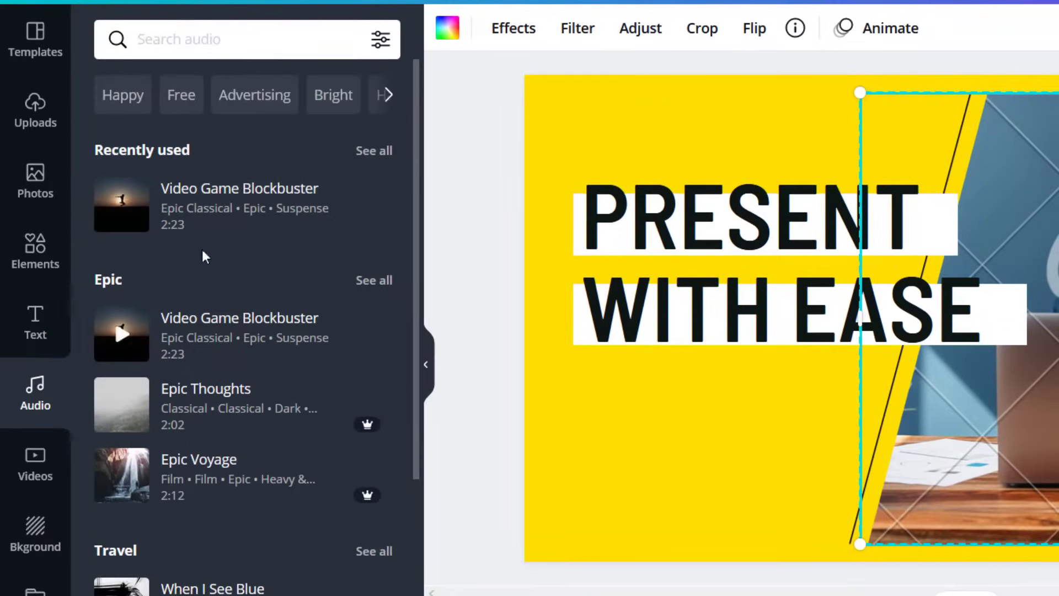
pyautogui.moveTo(227, 228)
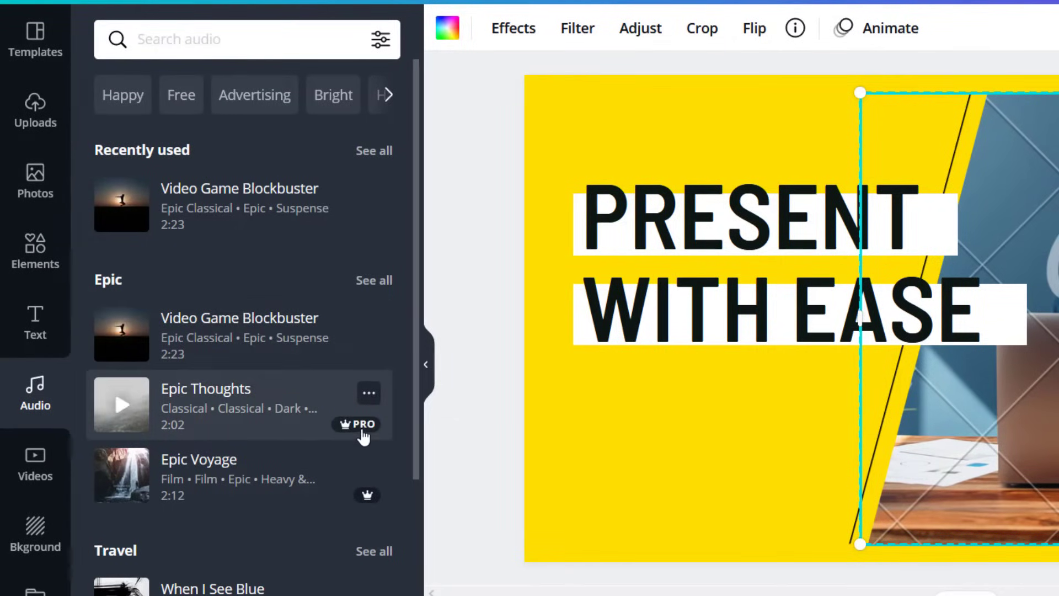
pyautogui.moveTo(350, 429)
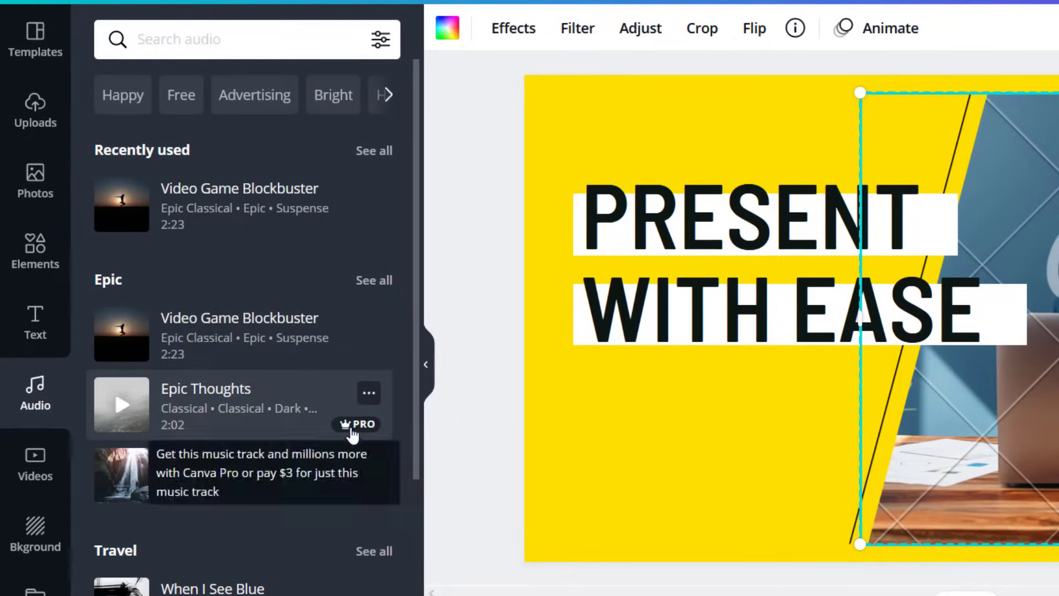
pyautogui.click(236, 205)
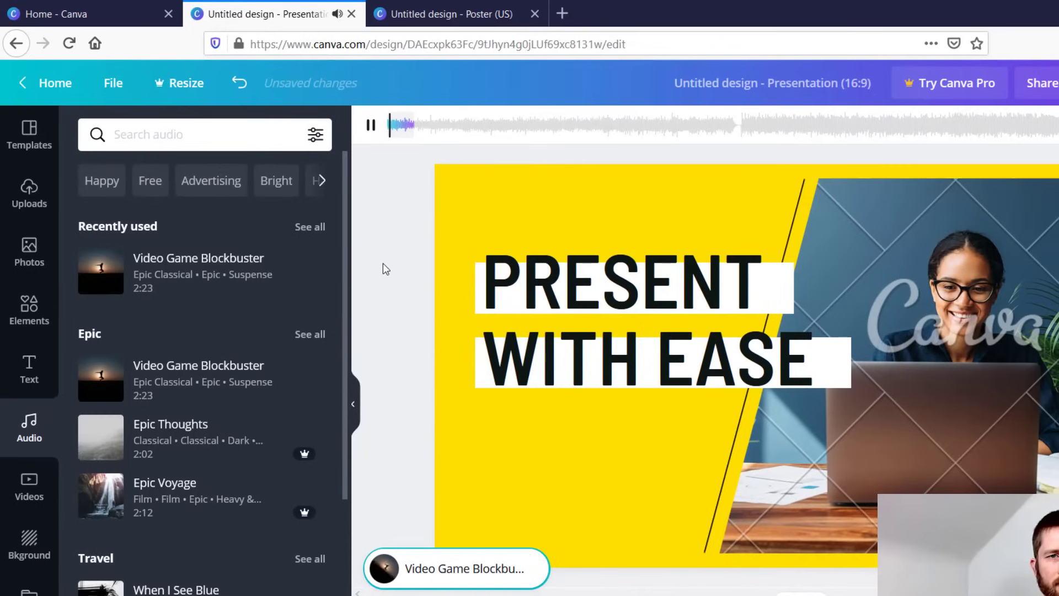
# Move the played section of the Video Game Blockbuster track further into the song and preview it
pyautogui.click(370, 126)
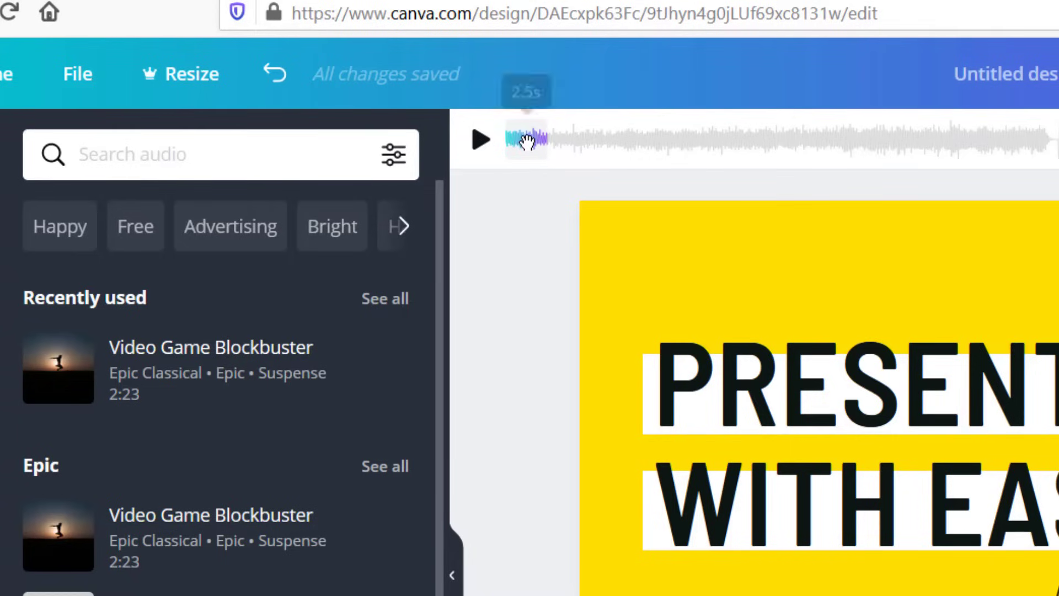
pyautogui.moveTo(548, 142); pyautogui.dragTo(737, 146)
pyautogui.click(481, 139)
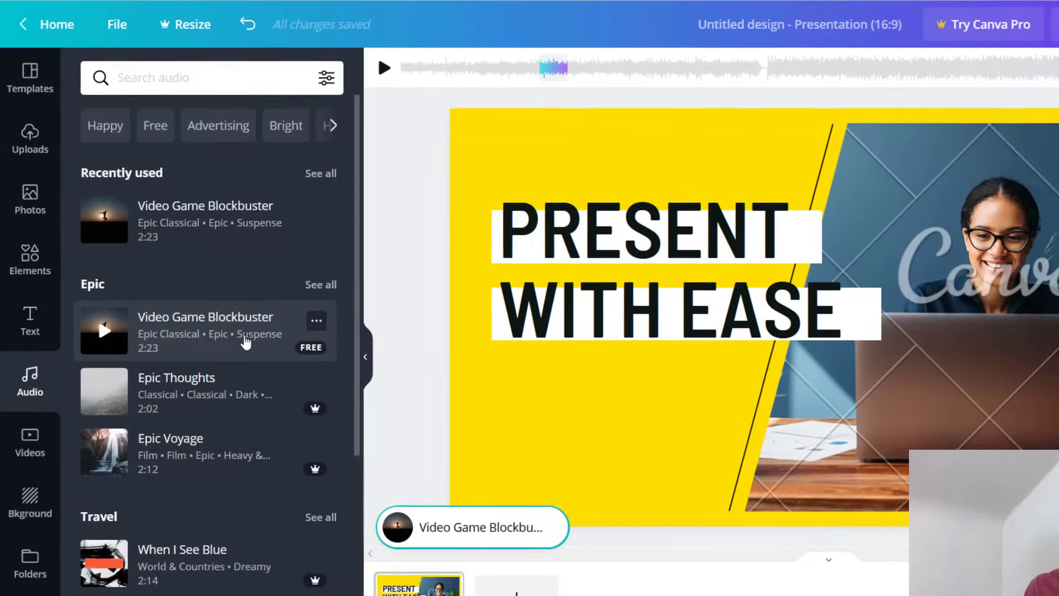
# Browse the audio library by category and preview the free Morning Snowflake piano track
pyautogui.scroll(-2, 320, 538)
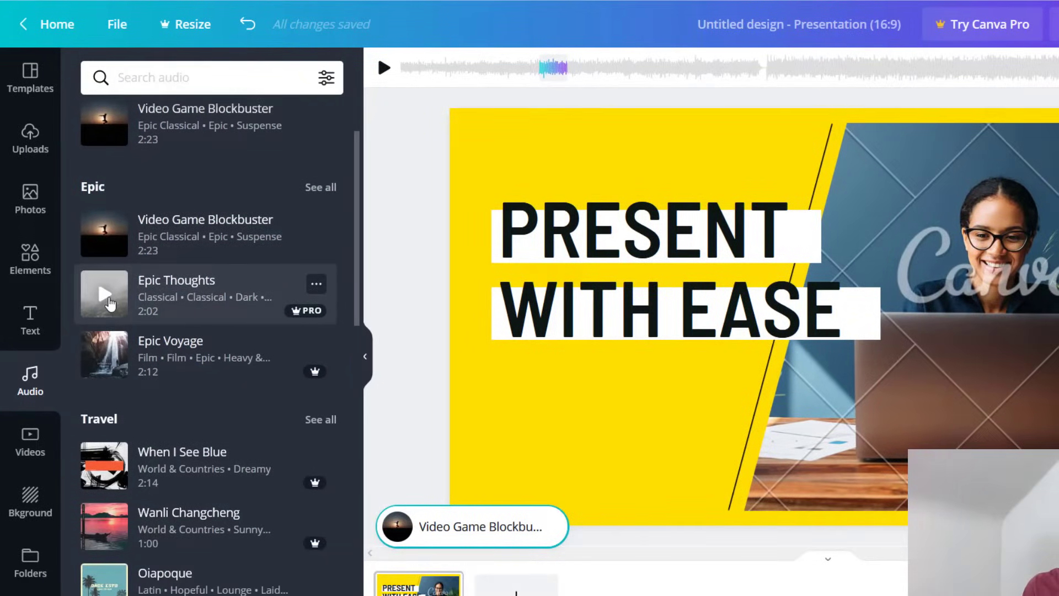
pyautogui.scroll(-5, 131, 419)
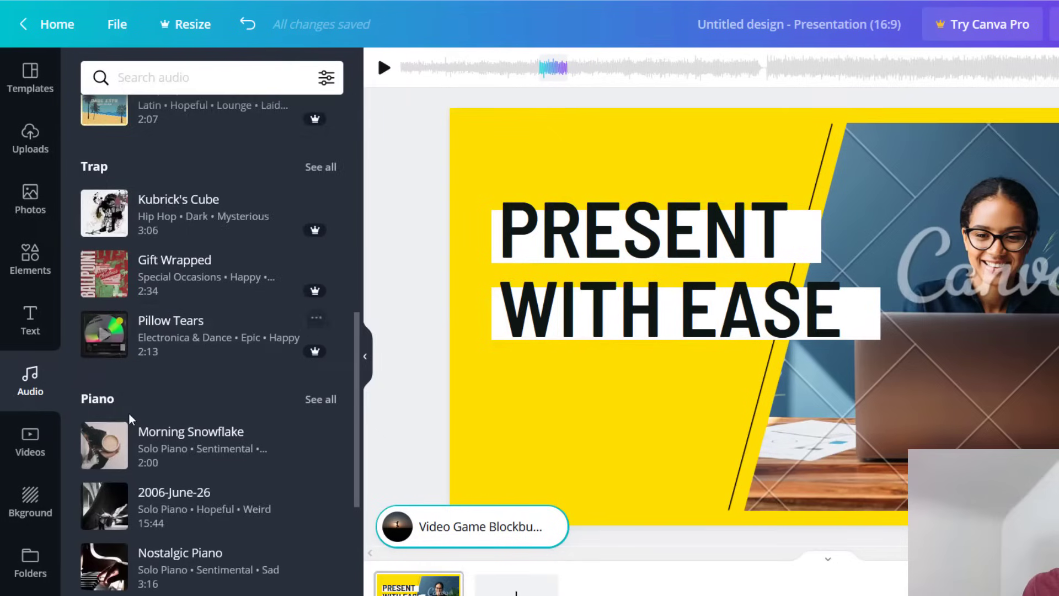
pyautogui.scroll(-2, 131, 420)
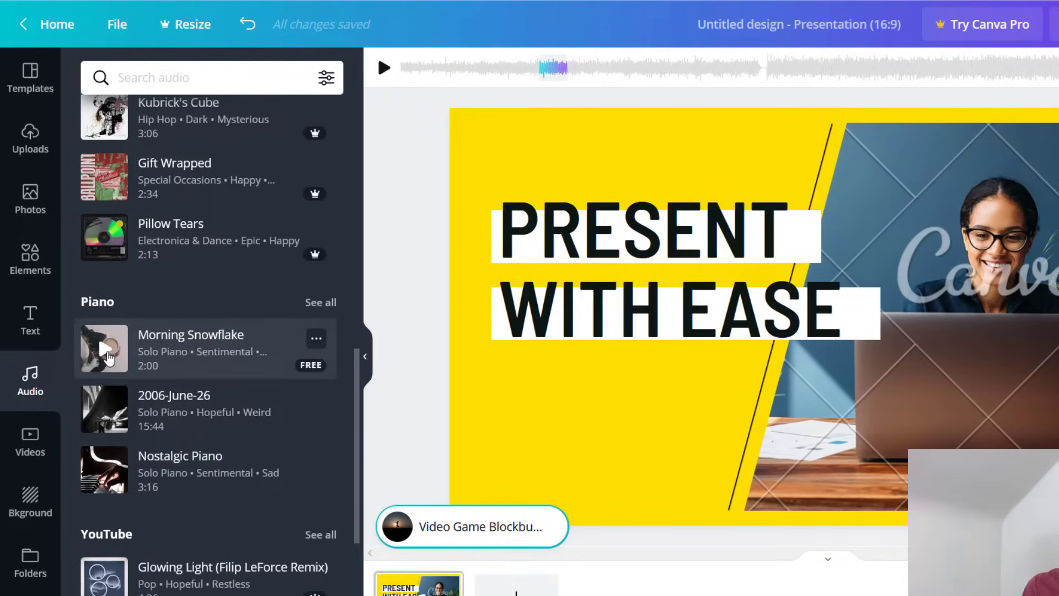
pyautogui.click(106, 349)
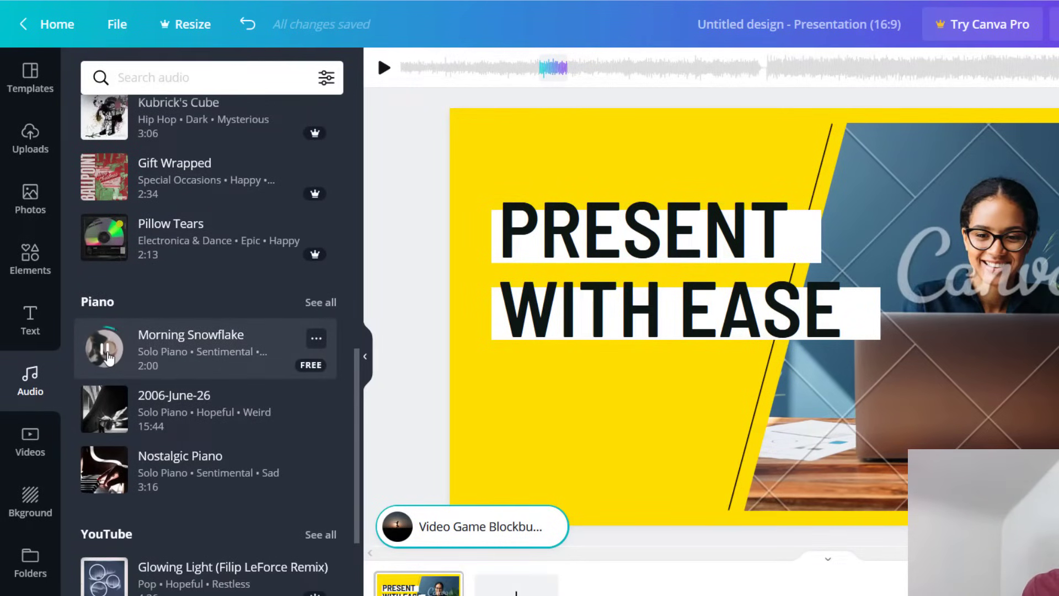
pyautogui.click(110, 351)
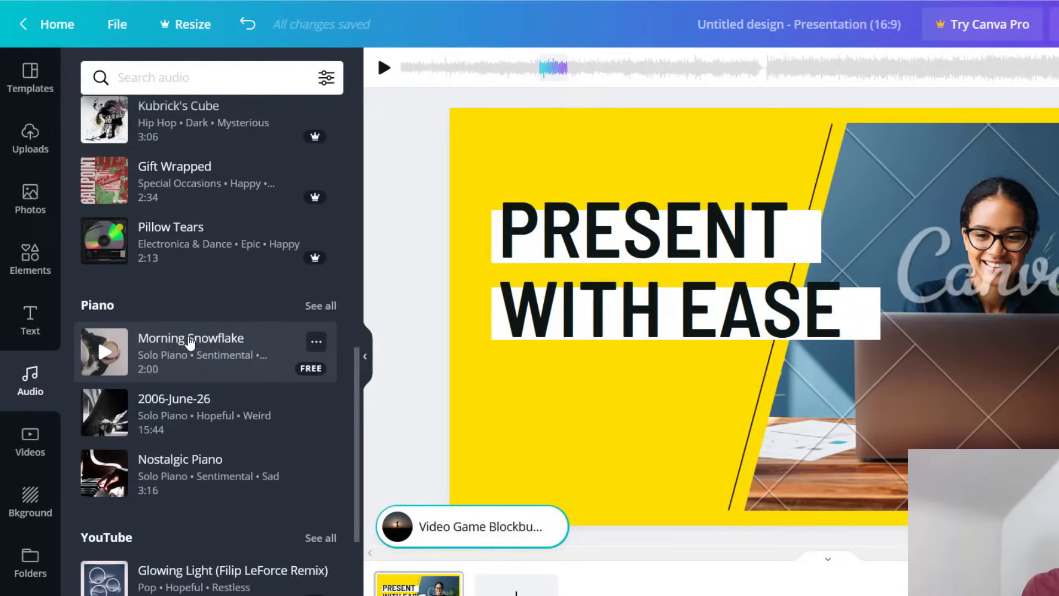
pyautogui.scroll(10, 189, 343)
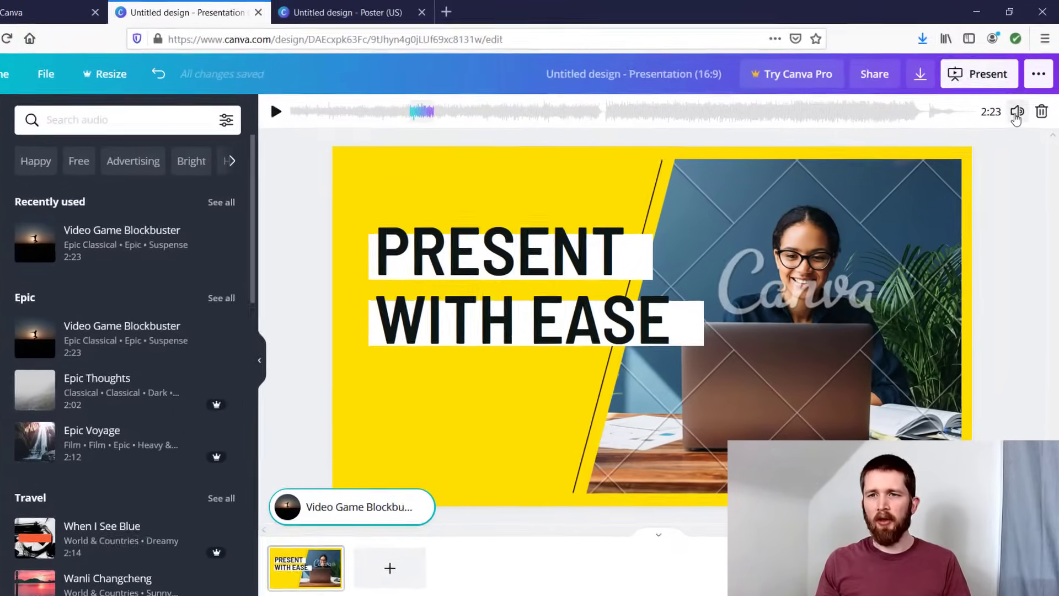
# Mute the Video Game Blockbuster track, raise its volume back to the maximum and reselect the track
pyautogui.click(1020, 106)
pyautogui.click(649, 235)
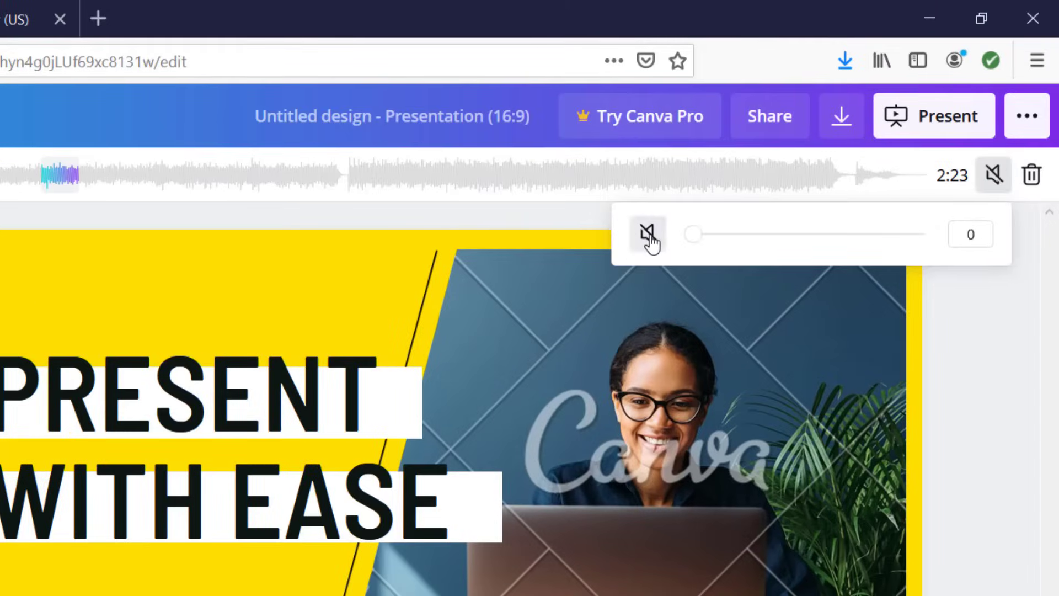
pyautogui.moveTo(694, 239); pyautogui.dragTo(958, 235)
pyautogui.click(1046, 251)
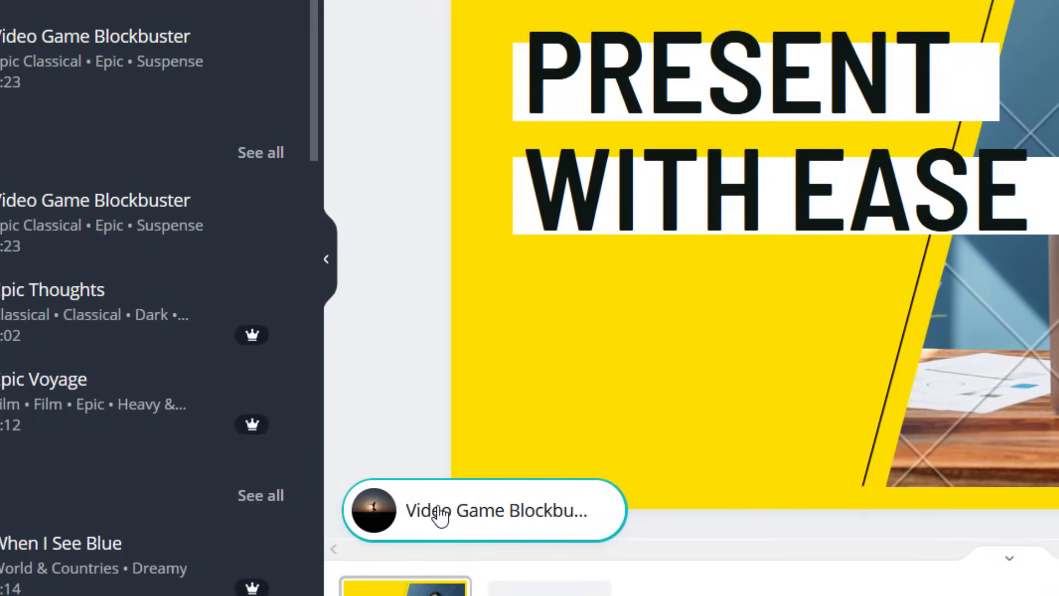
pyautogui.click(441, 516)
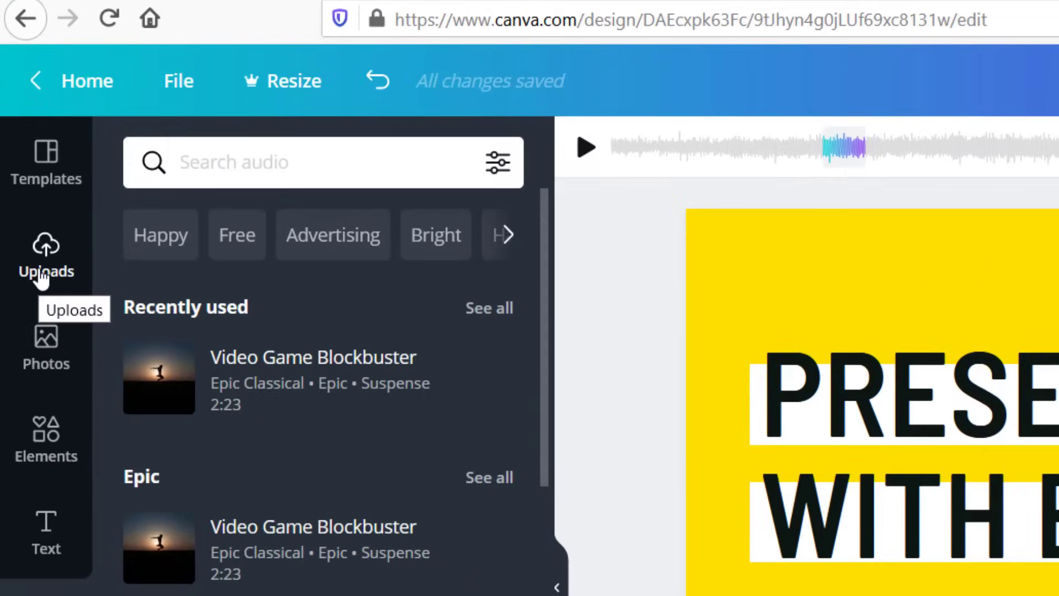
# Upload the Twinkle Twinkle Little Star MP3 from the Scores folder on this device to the audio uploads
pyautogui.click(41, 276)
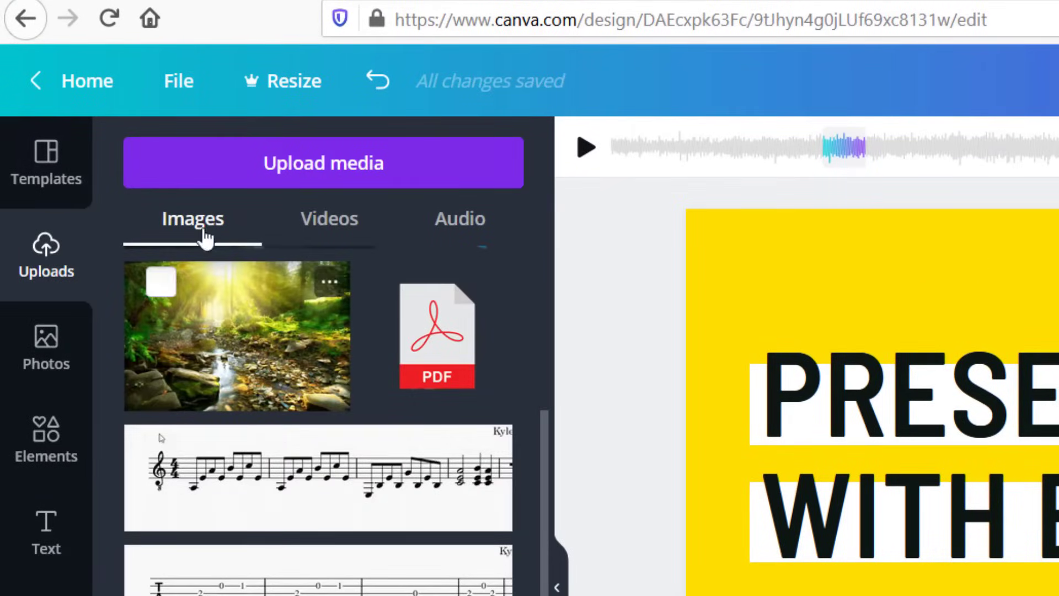
pyautogui.click(330, 226)
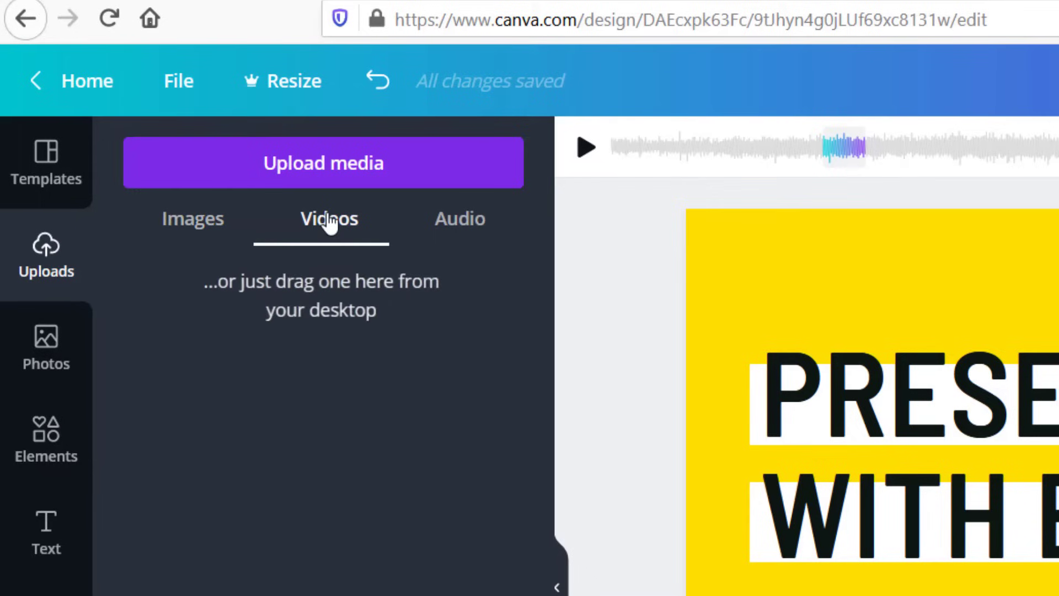
pyautogui.click(452, 229)
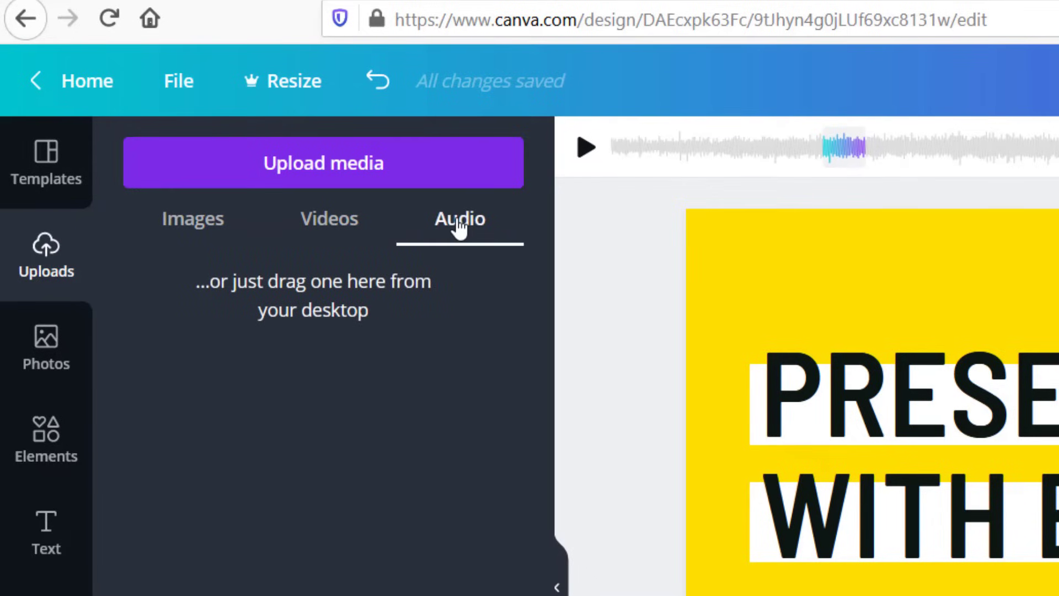
pyautogui.click(372, 157)
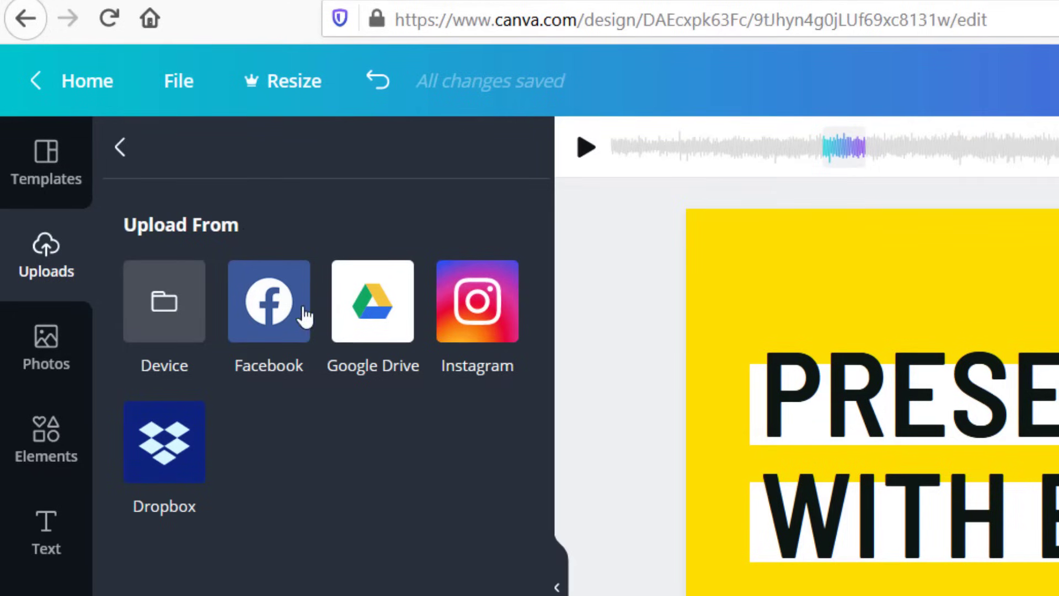
pyautogui.click(171, 303)
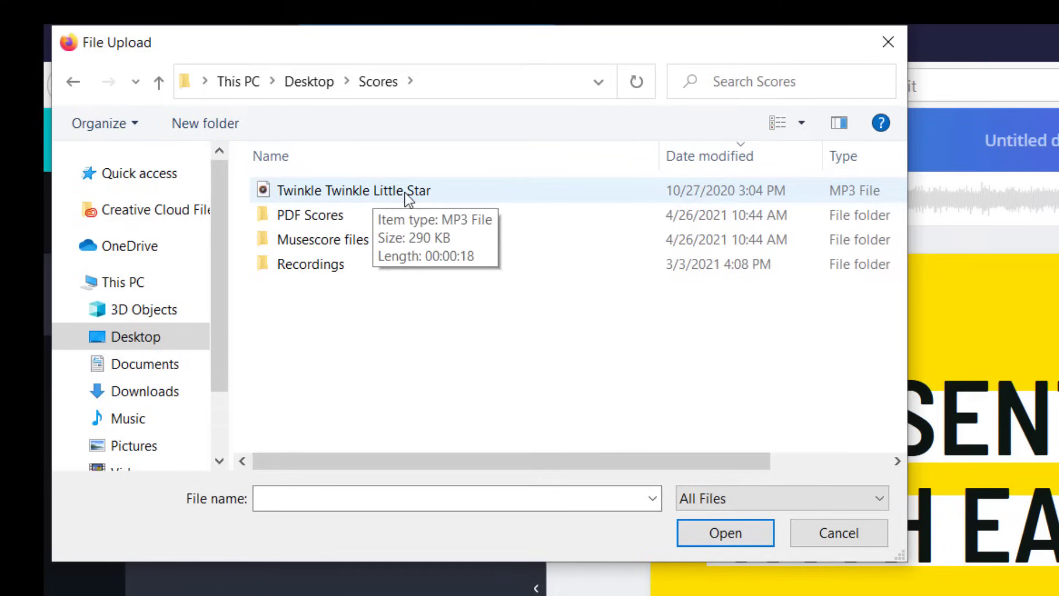
pyautogui.click(355, 190)
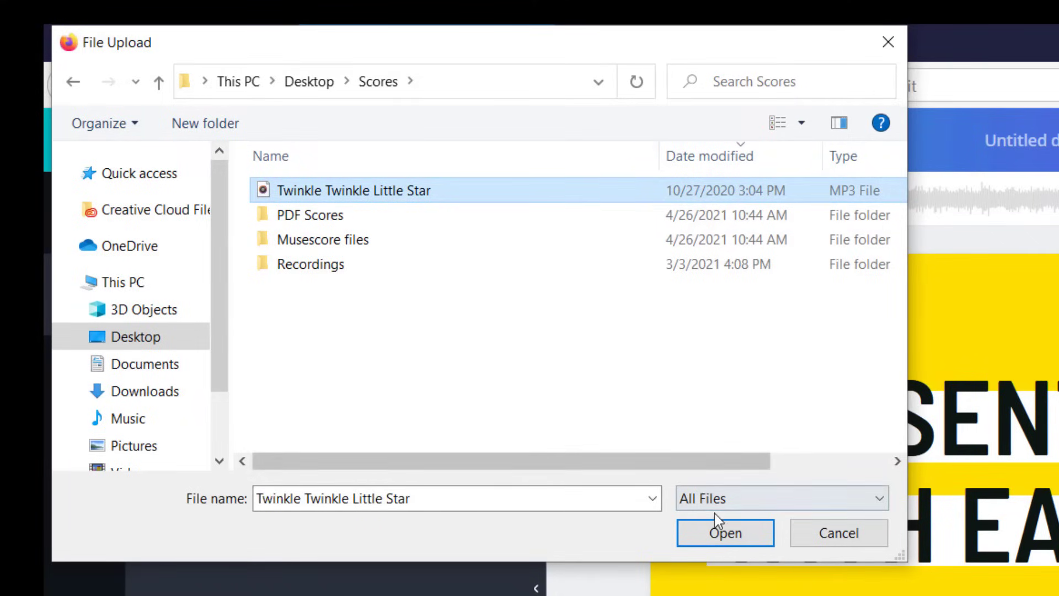
pyautogui.click(757, 545)
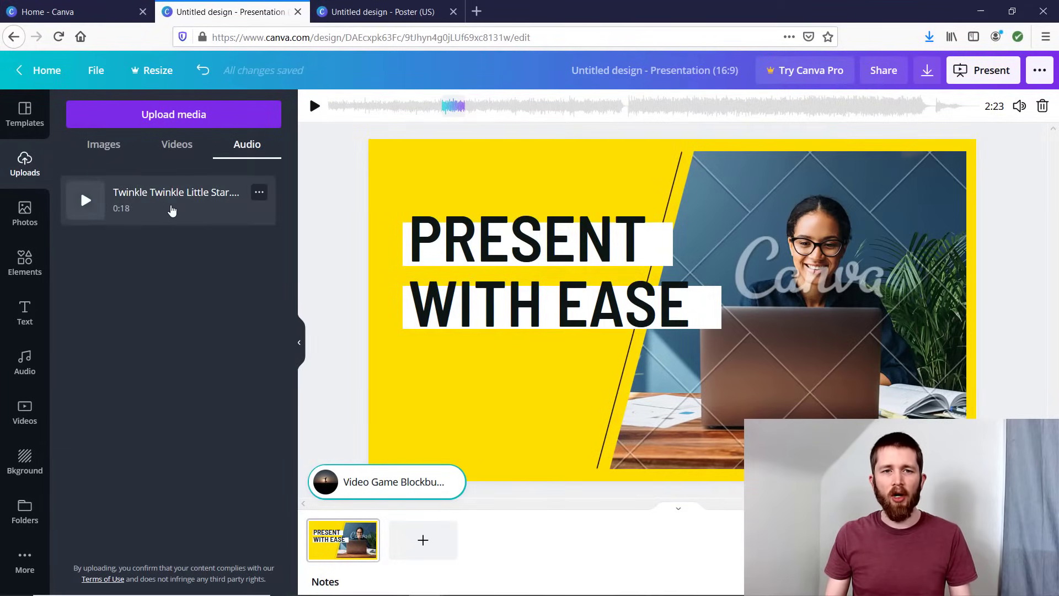
# Use the uploaded Twinkle Twinkle Little Star.mp3 as the presentation's audio and add a second page without content
pyautogui.click(172, 210)
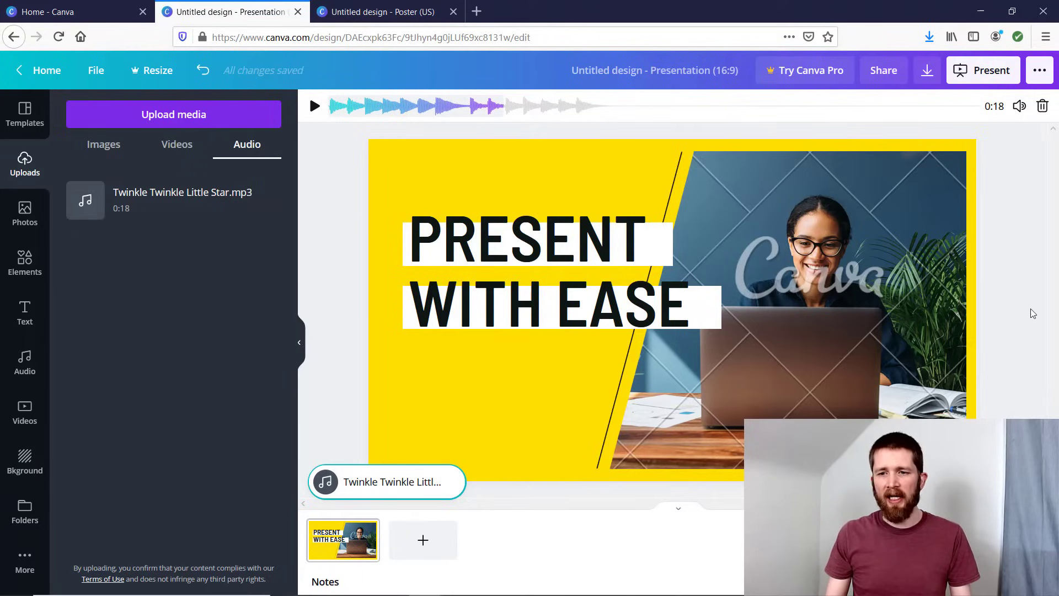
pyautogui.click(1041, 334)
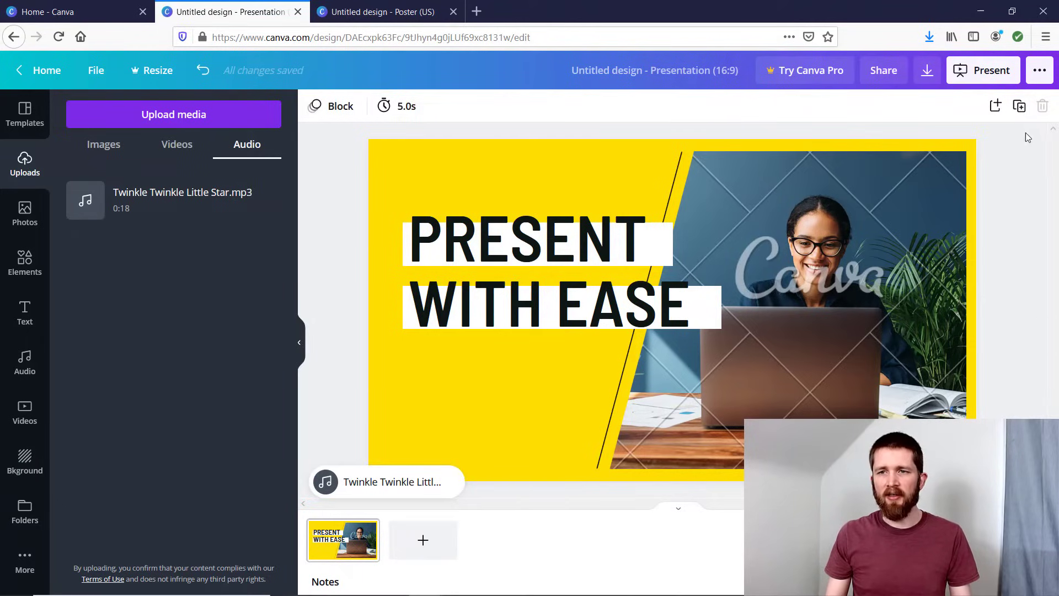
pyautogui.click(996, 106)
pyautogui.scroll(2, 558, 230)
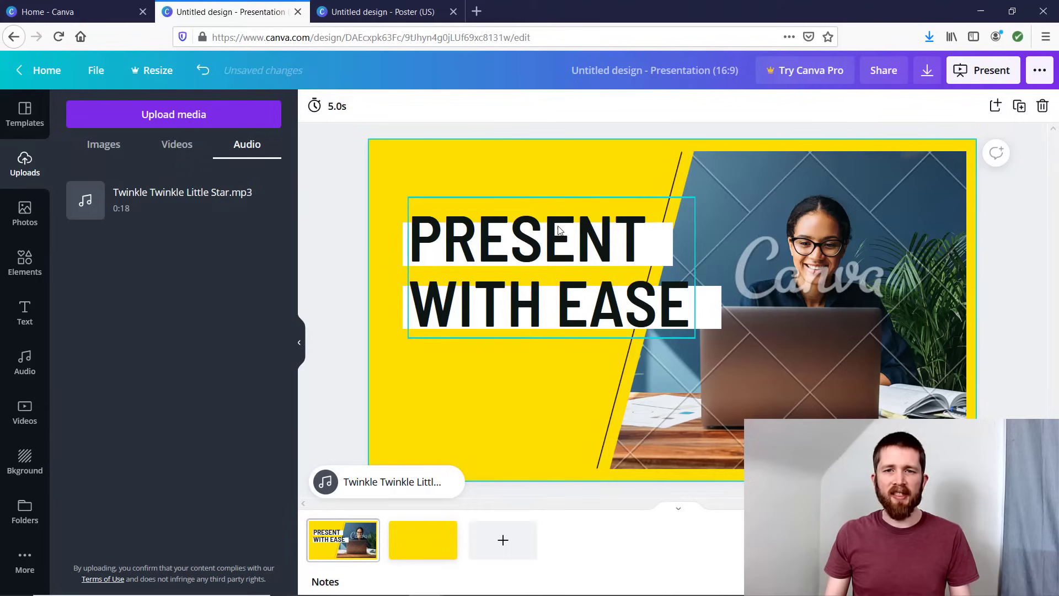
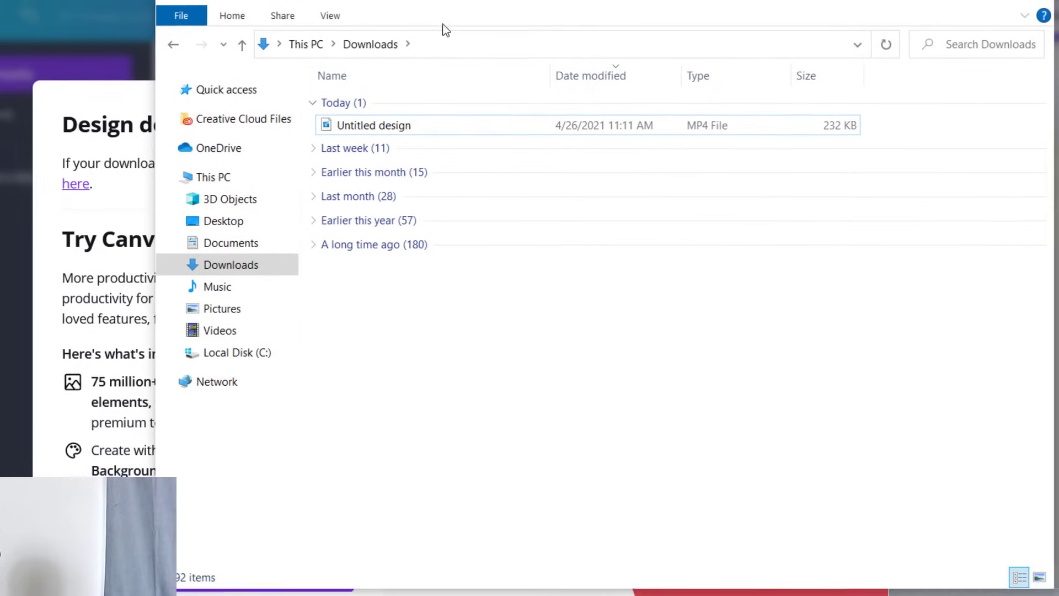
# Play the downloaded Untitled design MP4 from the Downloads folder, pause it and return to the presentation in Canva
pyautogui.click(341, 168)
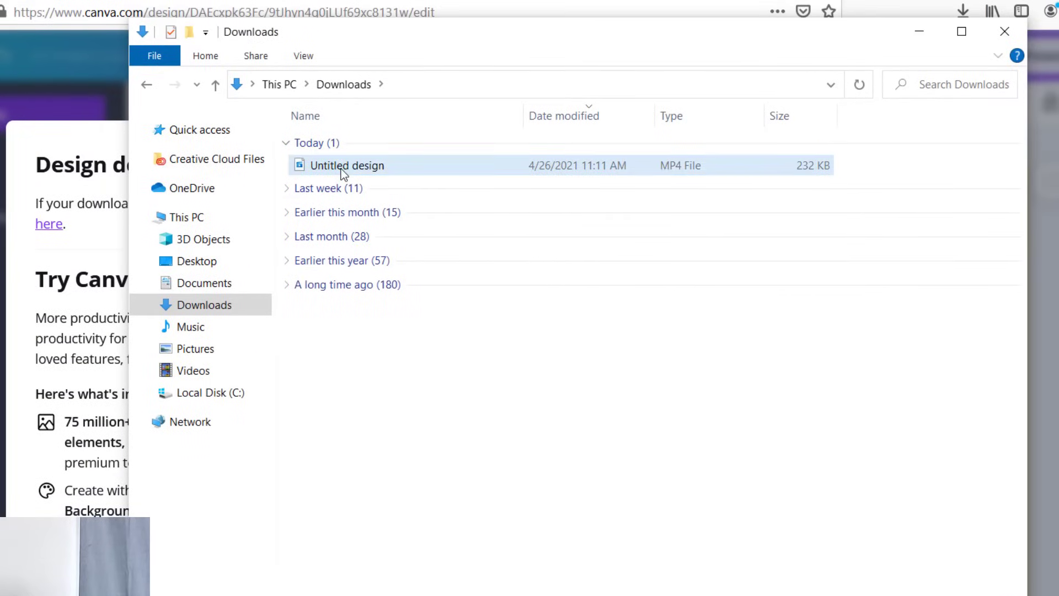
pyautogui.click(341, 168)
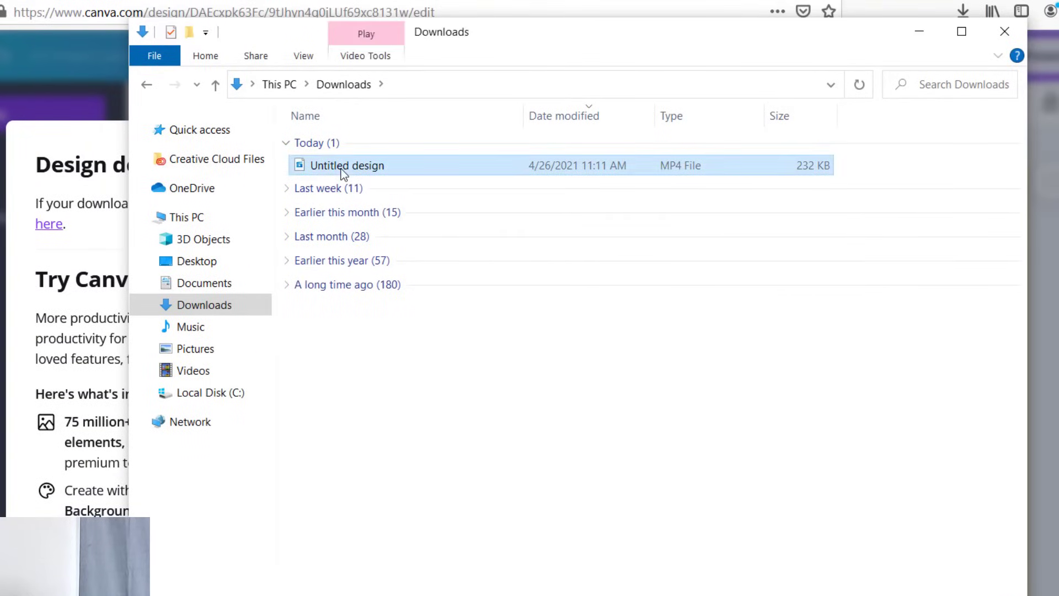
pyautogui.doubleClick(312, 167)
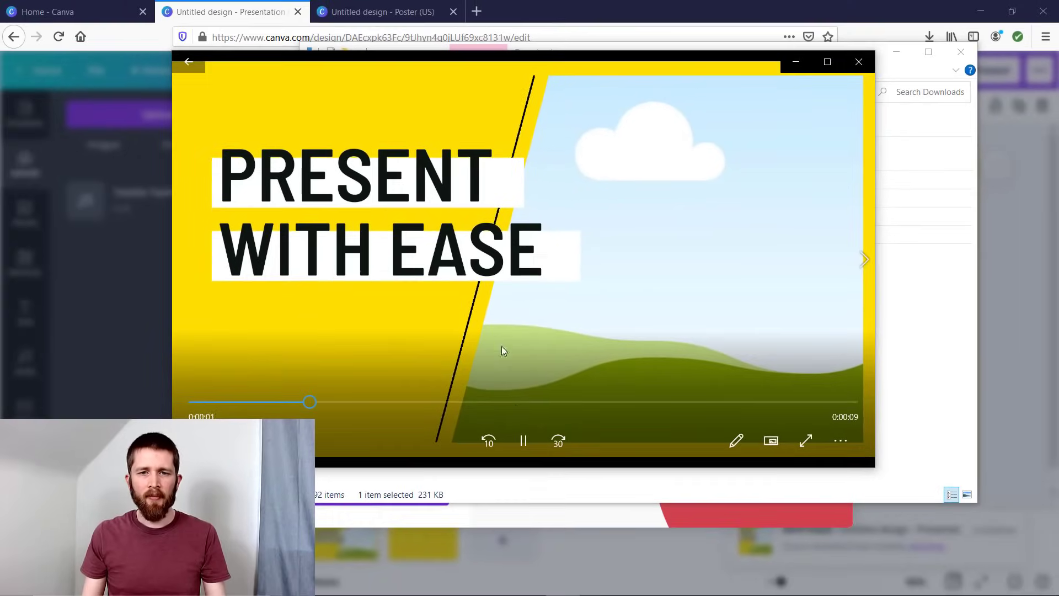
pyautogui.click(523, 440)
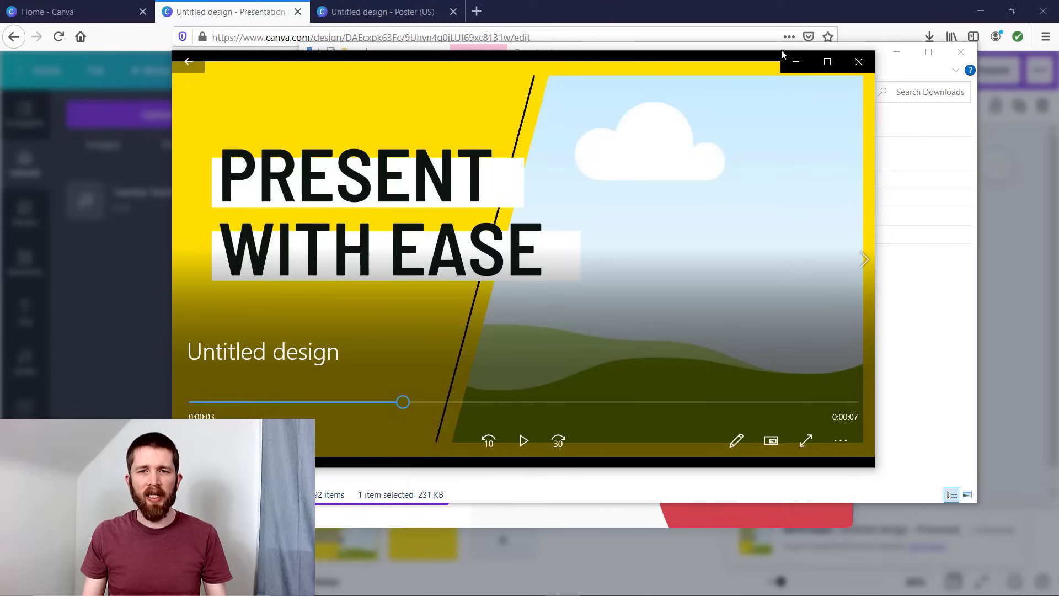
pyautogui.click(859, 58)
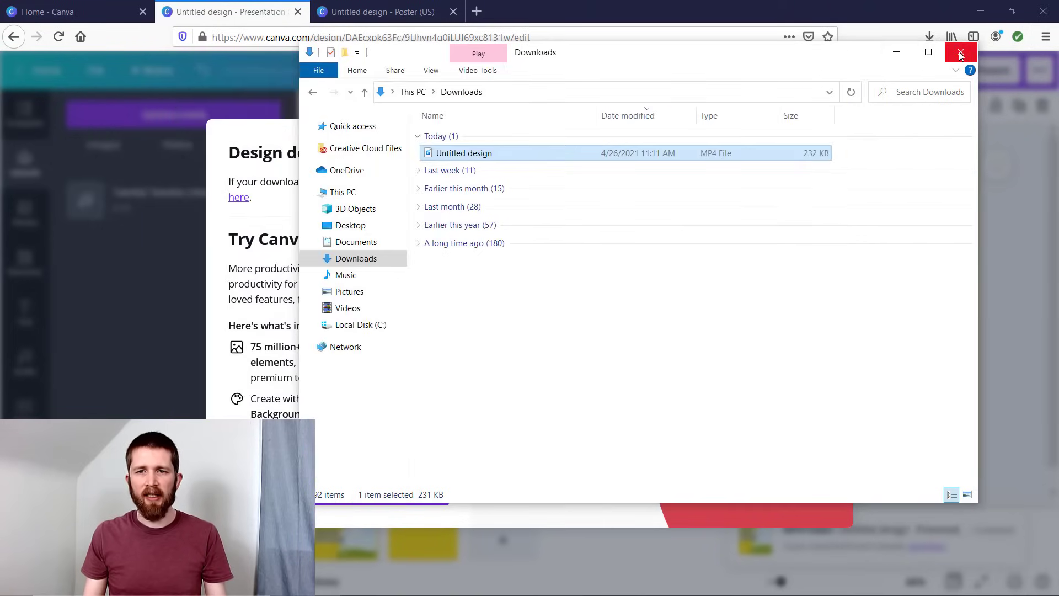
pyautogui.click(960, 53)
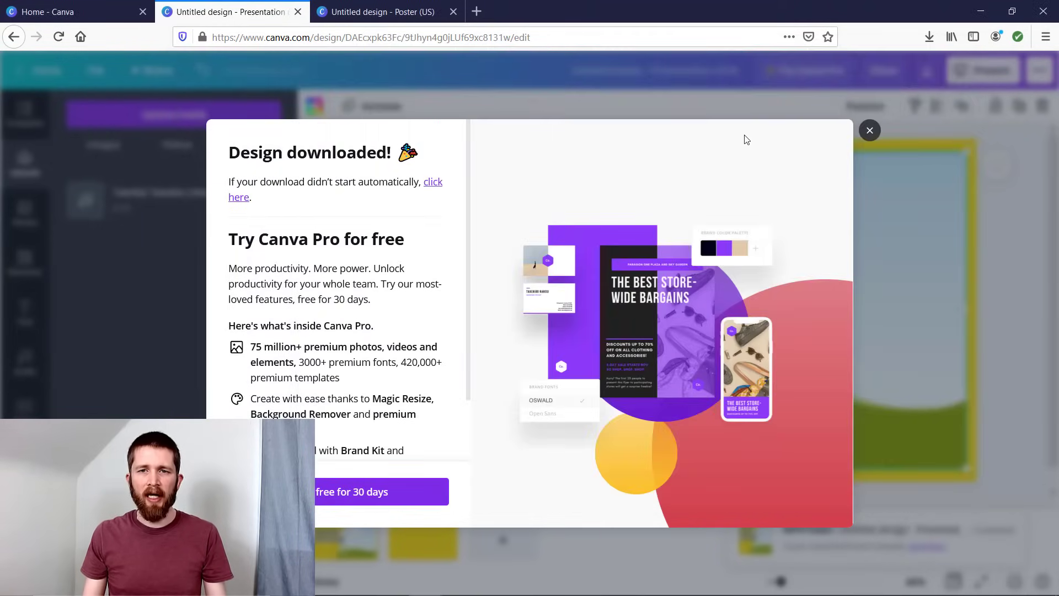
pyautogui.click(869, 130)
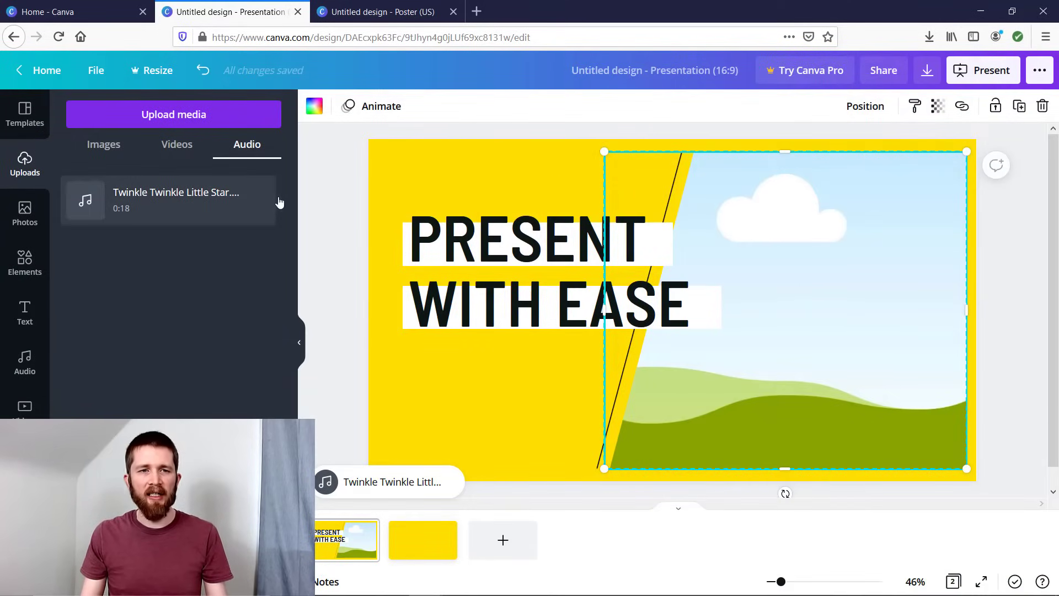
# Upload the Untitled design MP4 from the Downloads folder on this device to the video uploads
pyautogui.click(178, 144)
pyautogui.click(185, 115)
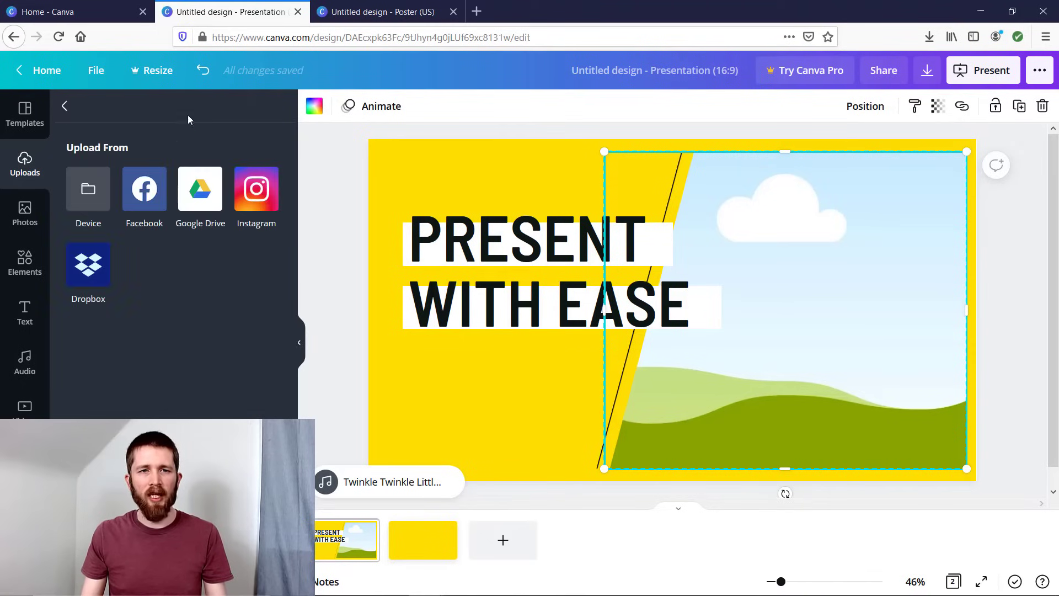
pyautogui.click(90, 187)
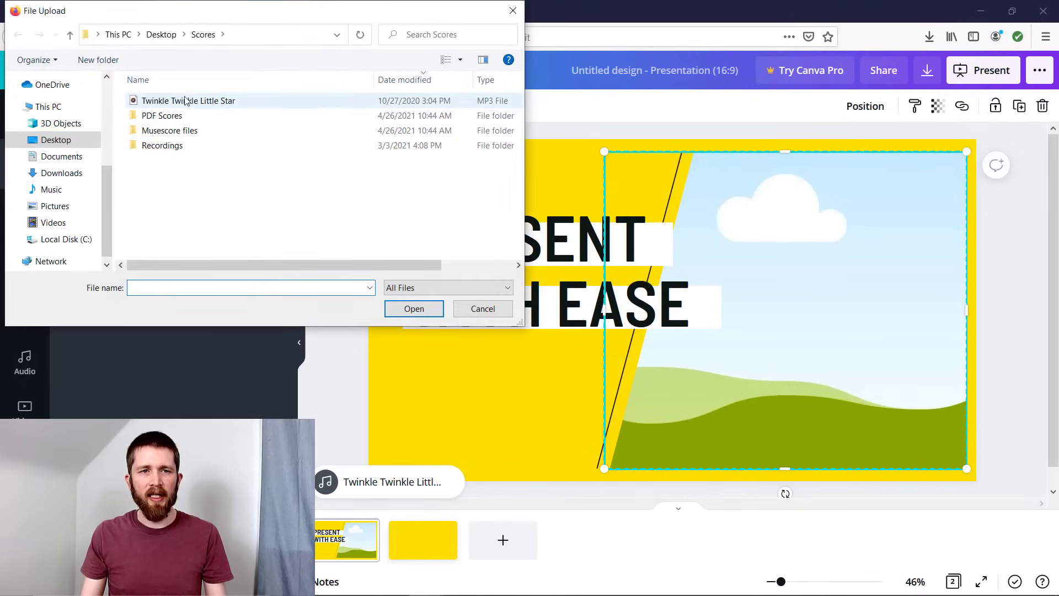
pyautogui.click(68, 173)
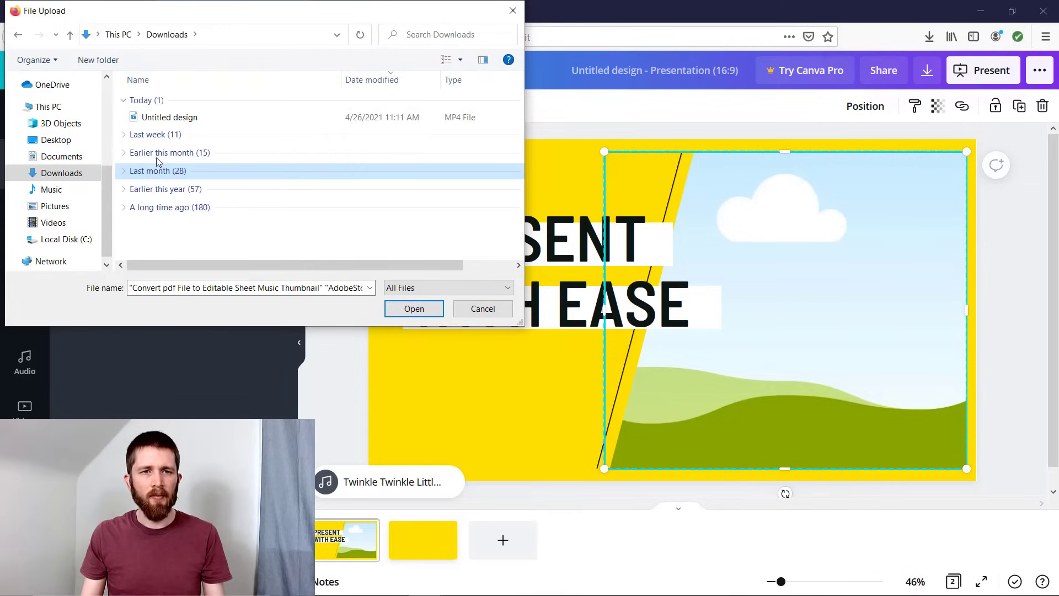
pyautogui.click(159, 118)
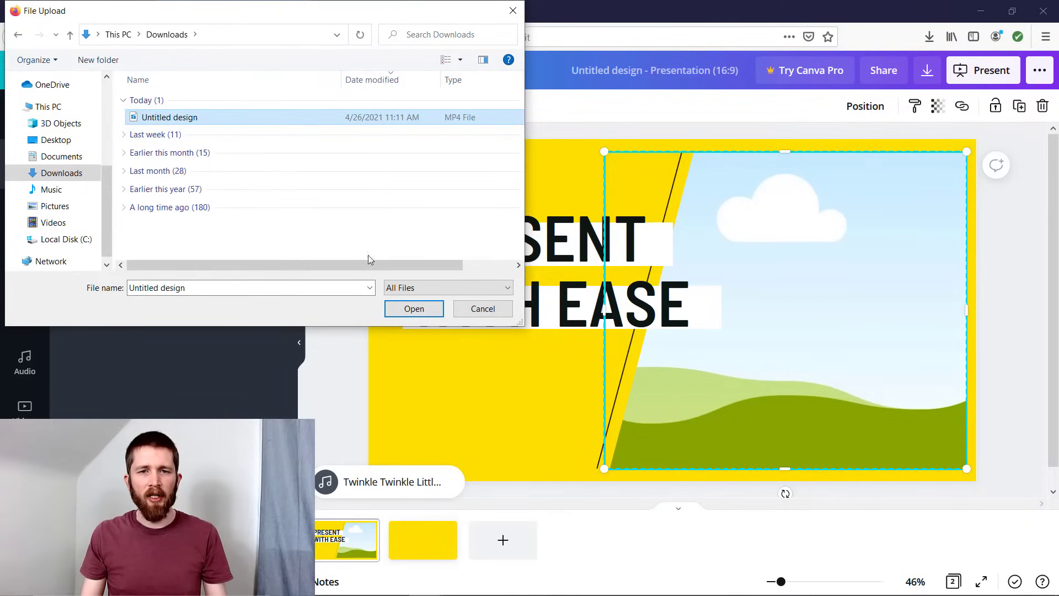
pyautogui.click(415, 308)
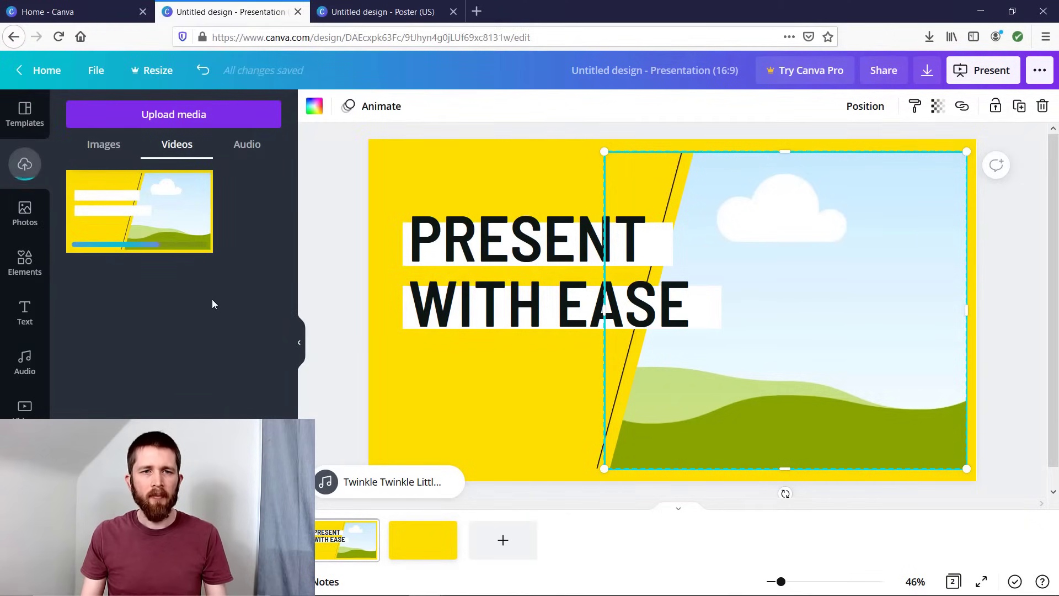
# Add the uploaded Untitled design video to the empty second page and enlarge it from its corners
pyautogui.moveTo(152, 213)
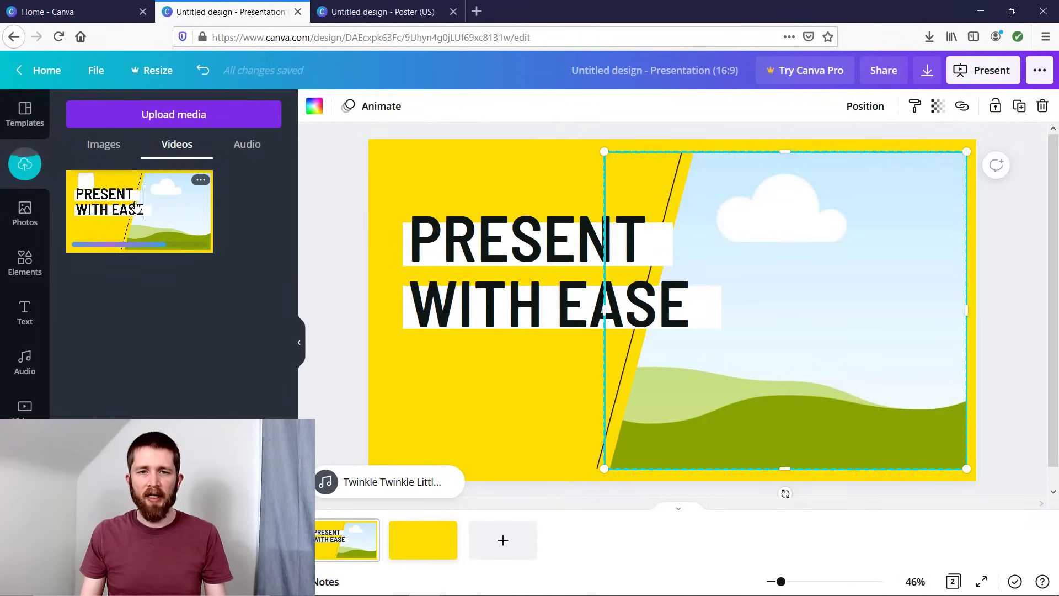
pyautogui.scroll(-5, 541, 228)
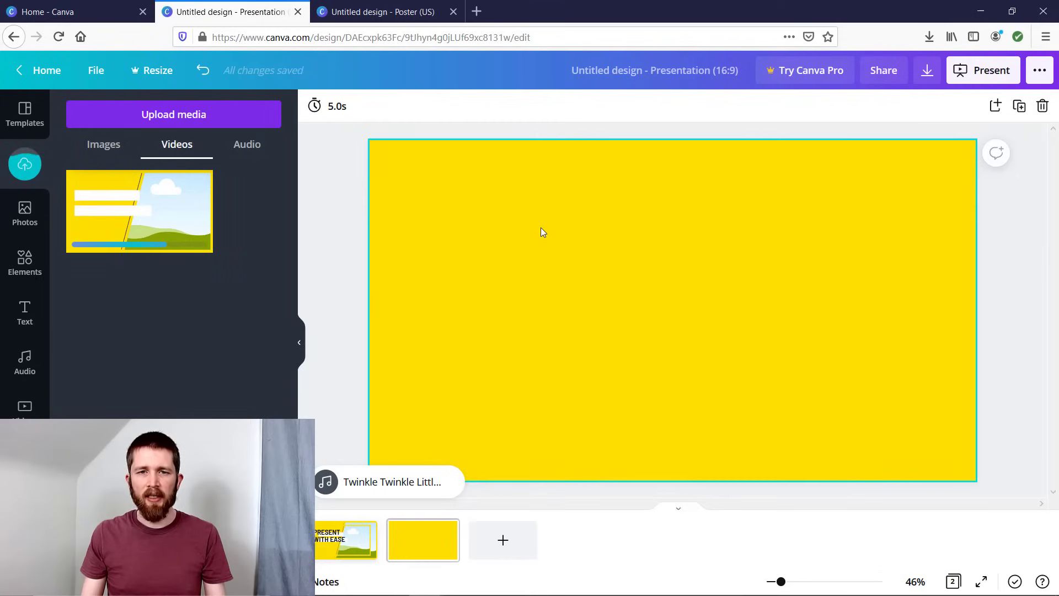
pyautogui.click(108, 221)
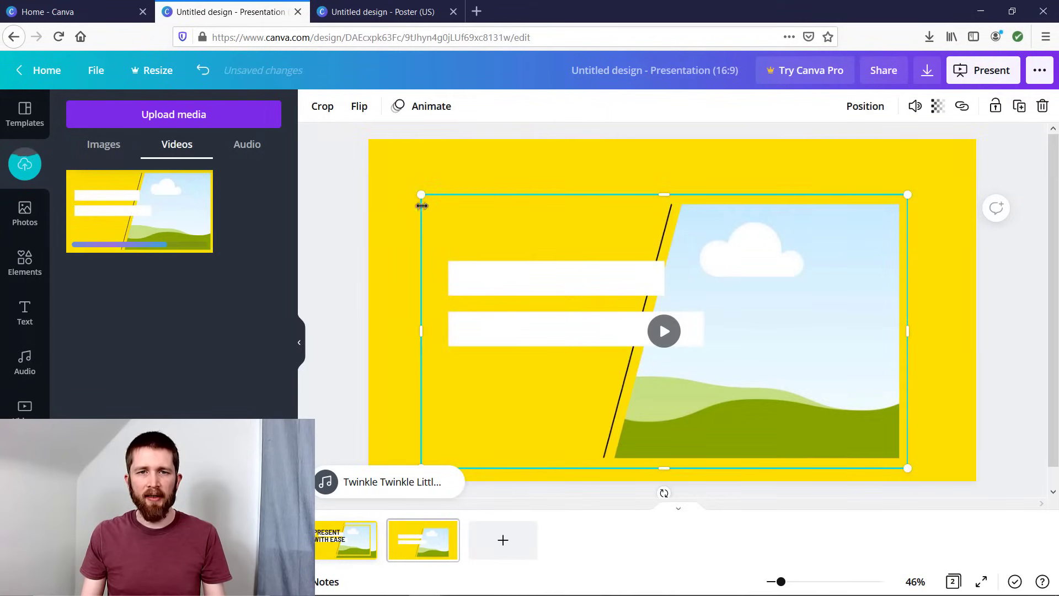
pyautogui.moveTo(413, 189); pyautogui.dragTo(378, 170)
pyautogui.moveTo(905, 465); pyautogui.dragTo(917, 462)
pyautogui.scroll(5, 593, 119)
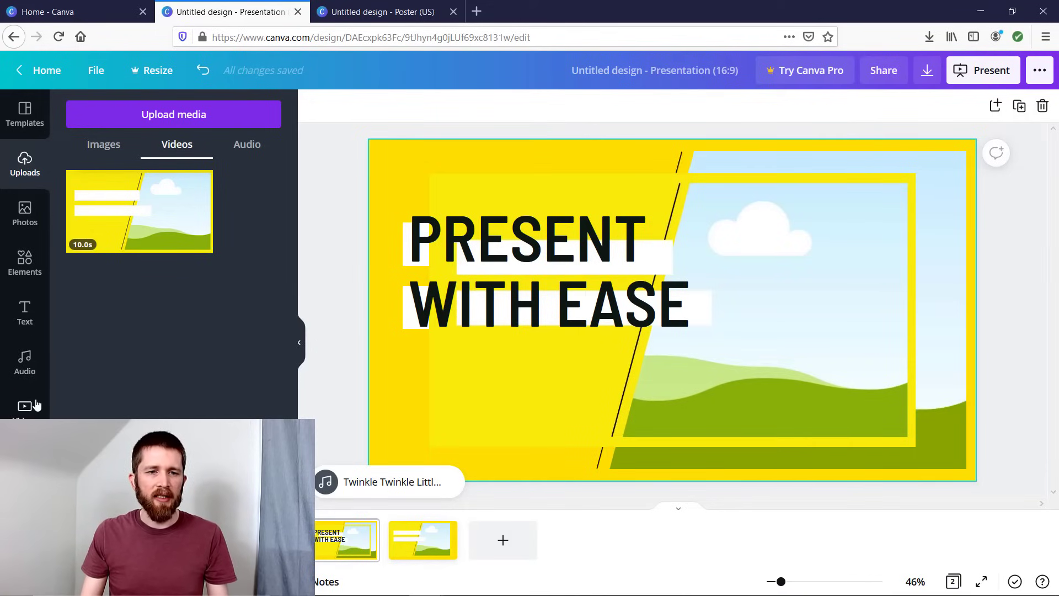
# Add the megaphone sticker from the Stickers collection to the first page and delete it again
pyautogui.click(25, 265)
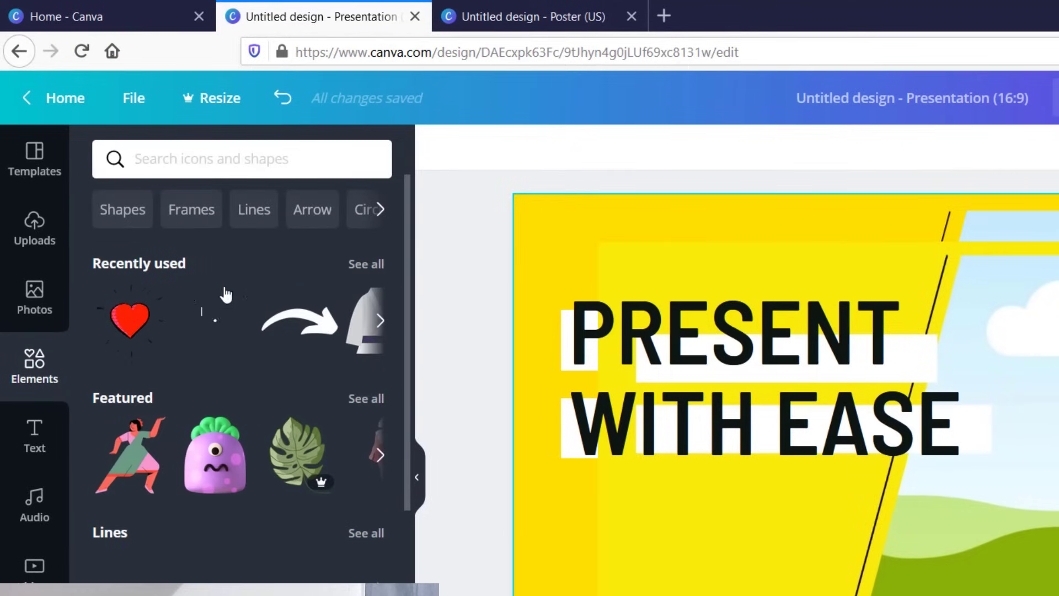
pyautogui.scroll(-5, 273, 446)
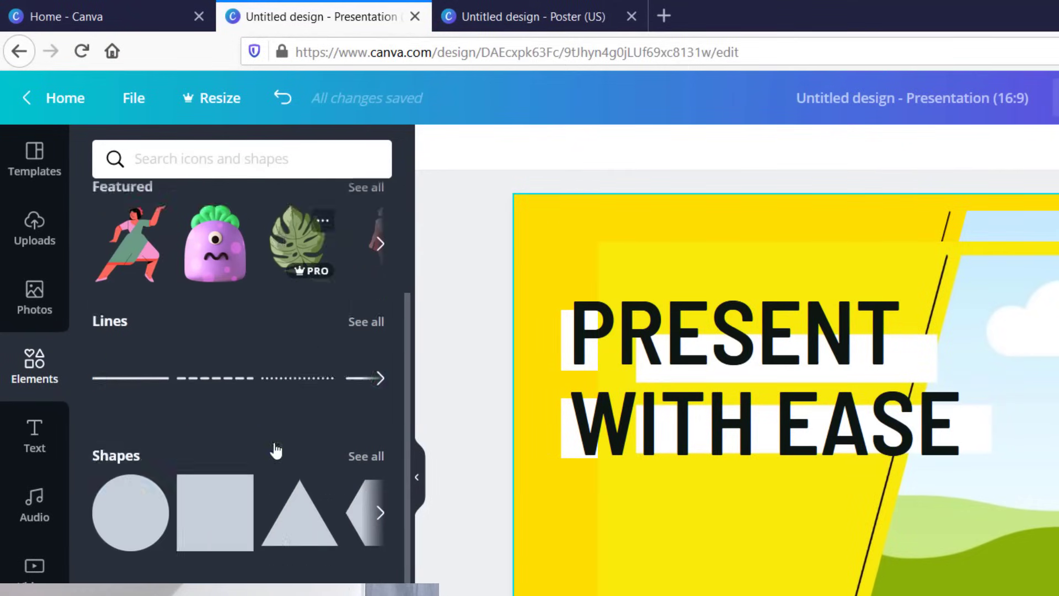
pyautogui.scroll(-3, 272, 442)
pyautogui.click(371, 384)
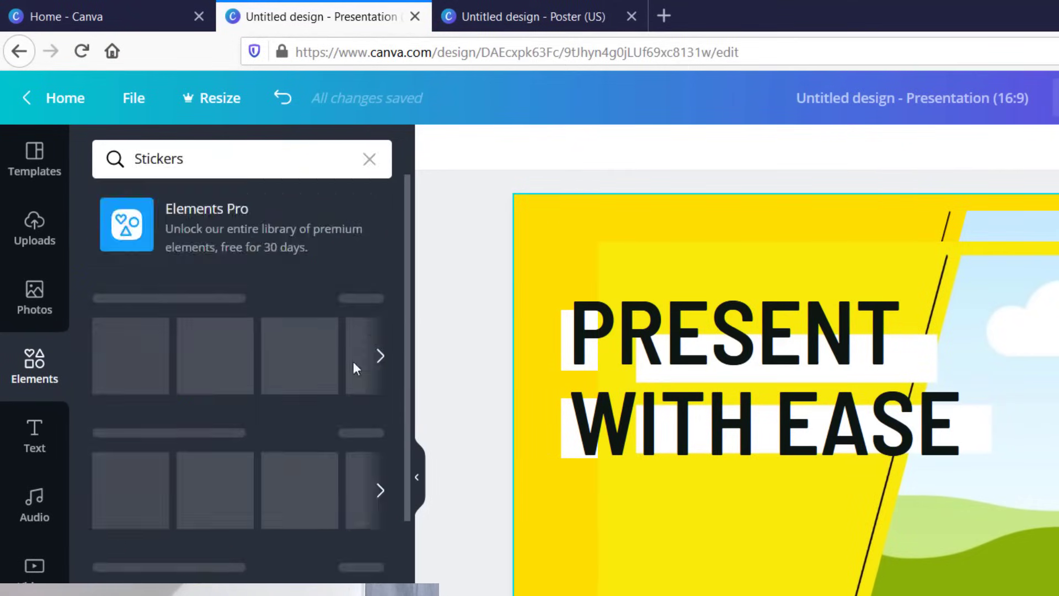
pyautogui.scroll(-4, 242, 524)
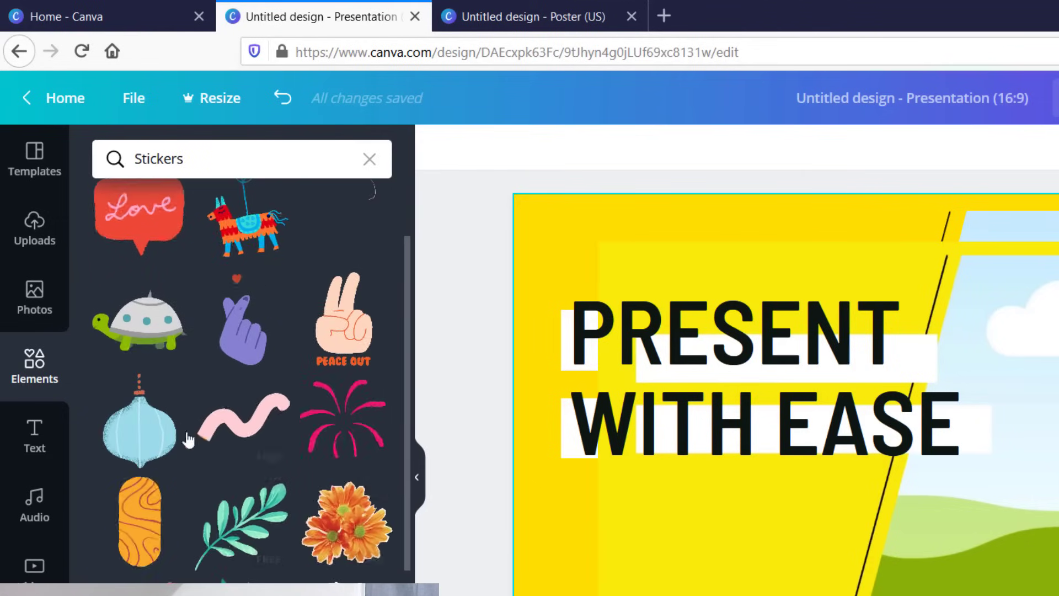
pyautogui.scroll(-2, 246, 527)
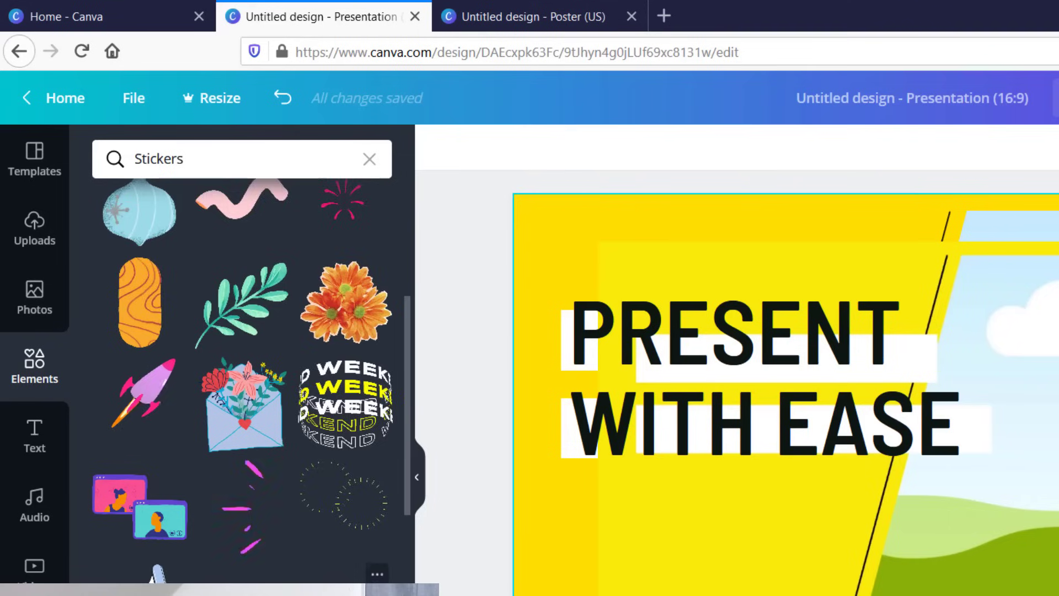
pyautogui.moveTo(243, 574); pyautogui.dragTo(709, 428)
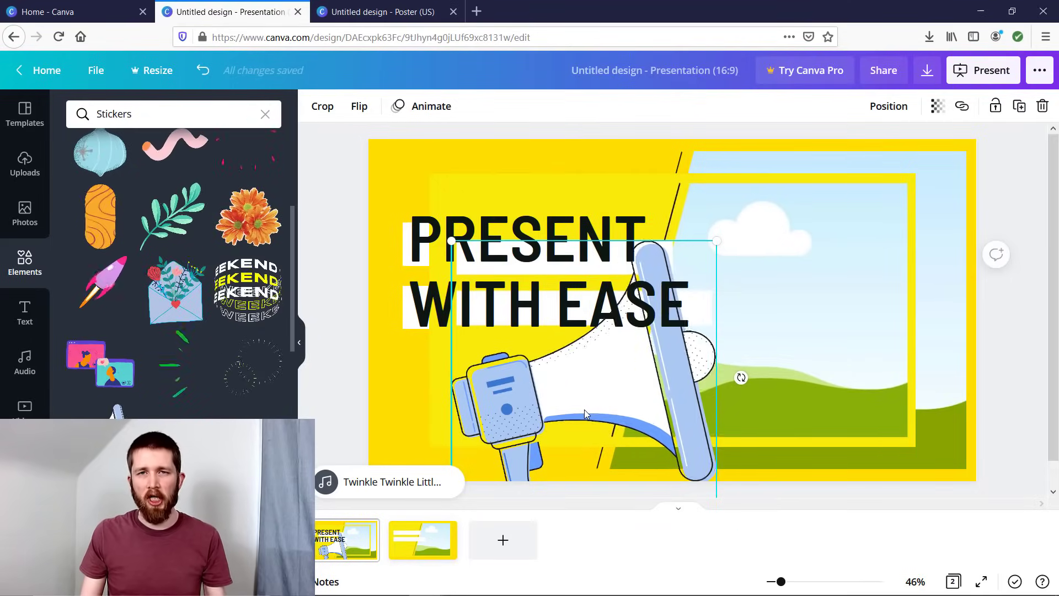
pyautogui.press('Delete')
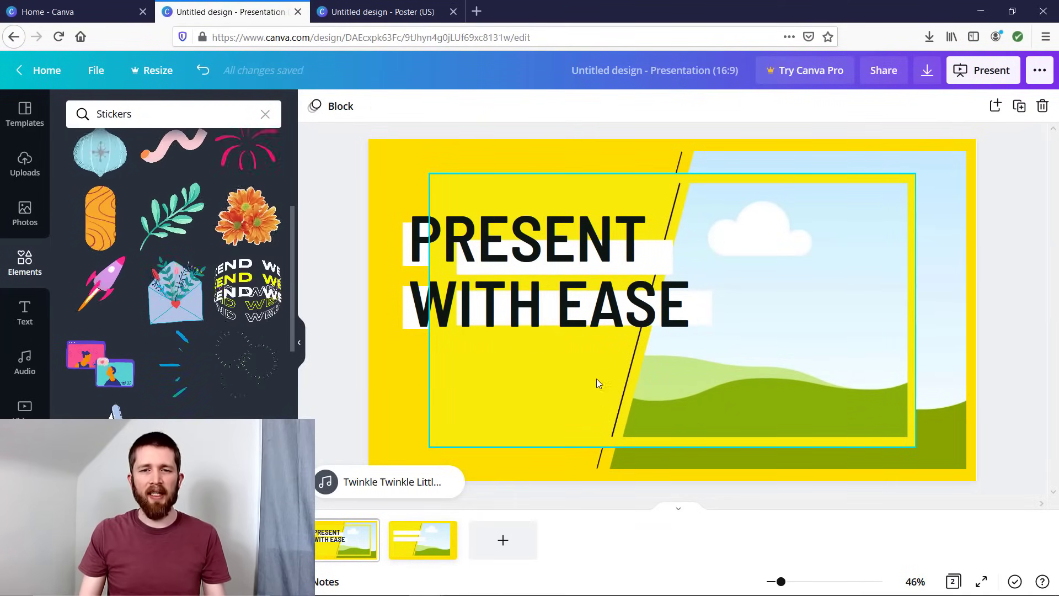
pyautogui.click(513, 284)
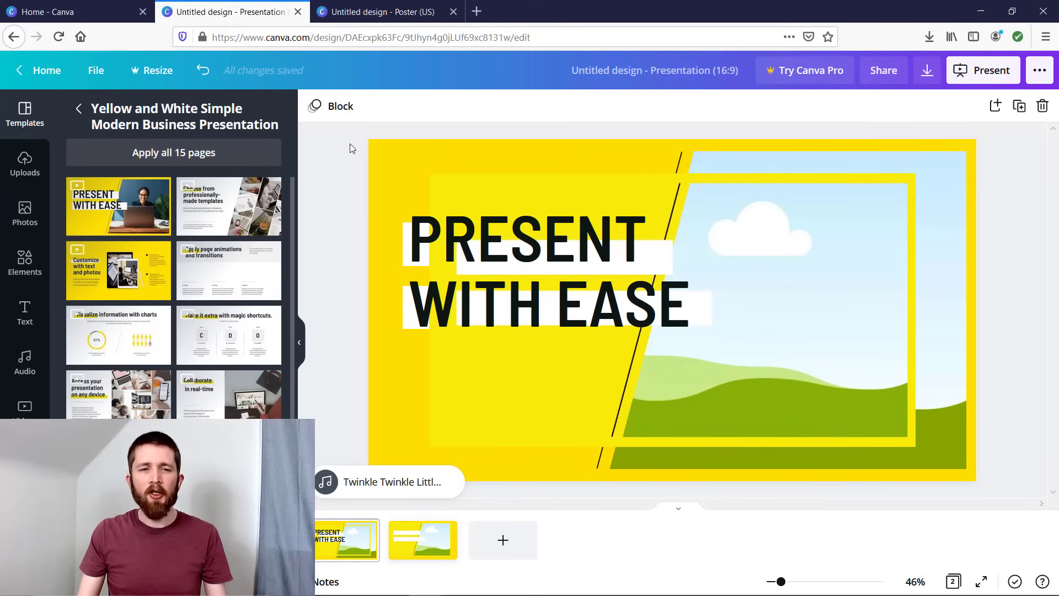
# Browse the Free and Bright categories of the audio library and review the uploaded video and audio files
pyautogui.click(23, 361)
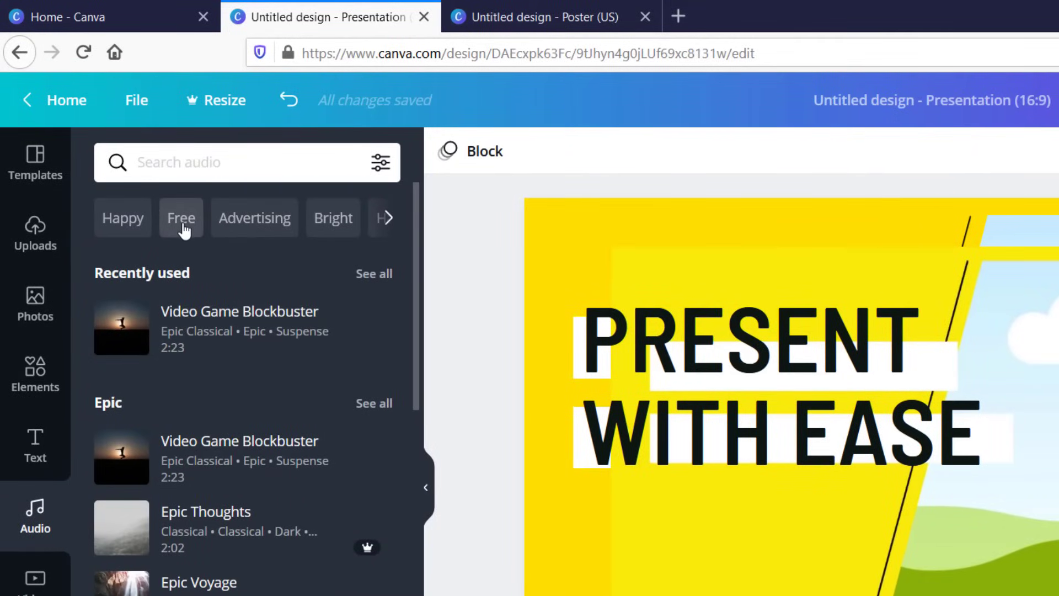
pyautogui.click(182, 225)
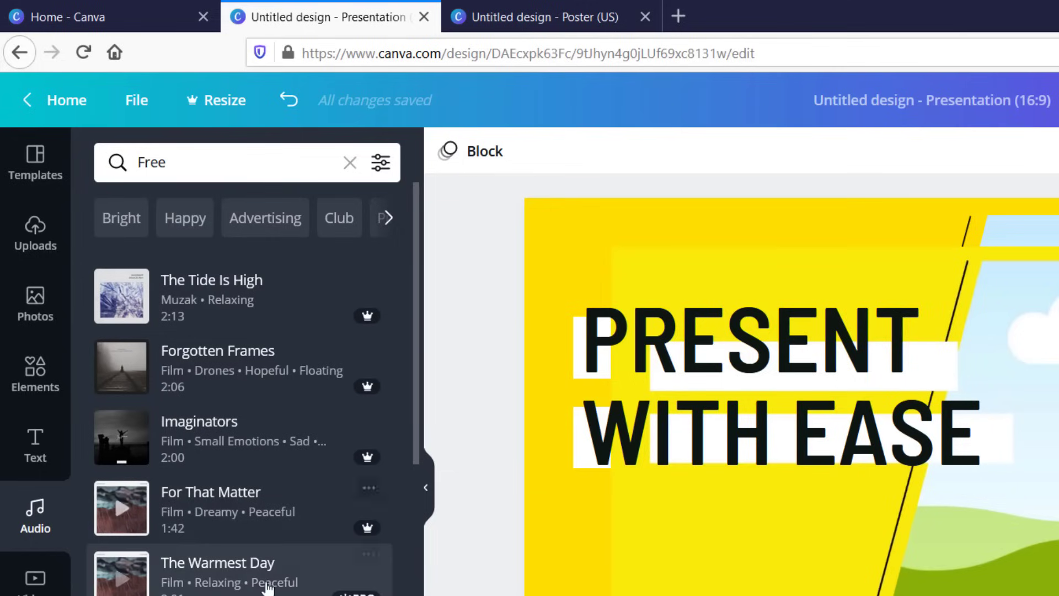
pyautogui.click(257, 166)
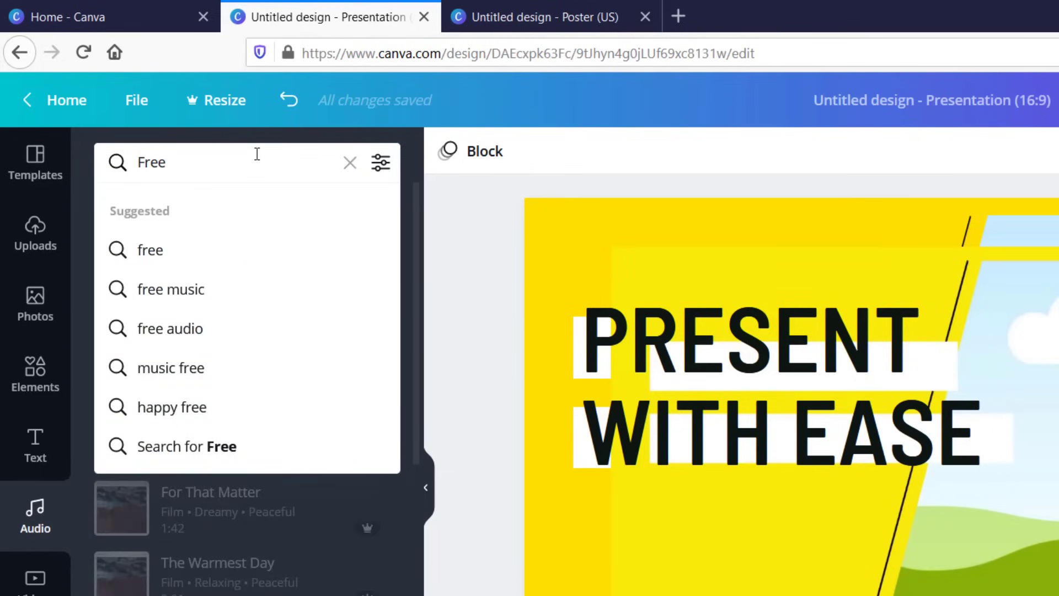
pyautogui.click(349, 163)
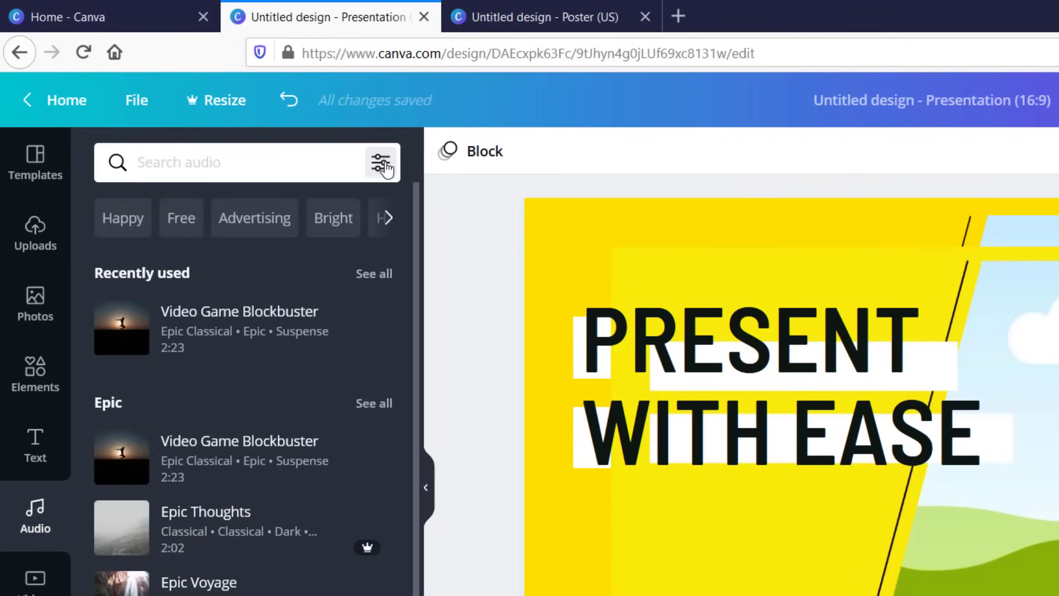
pyautogui.click(381, 162)
pyautogui.click(383, 166)
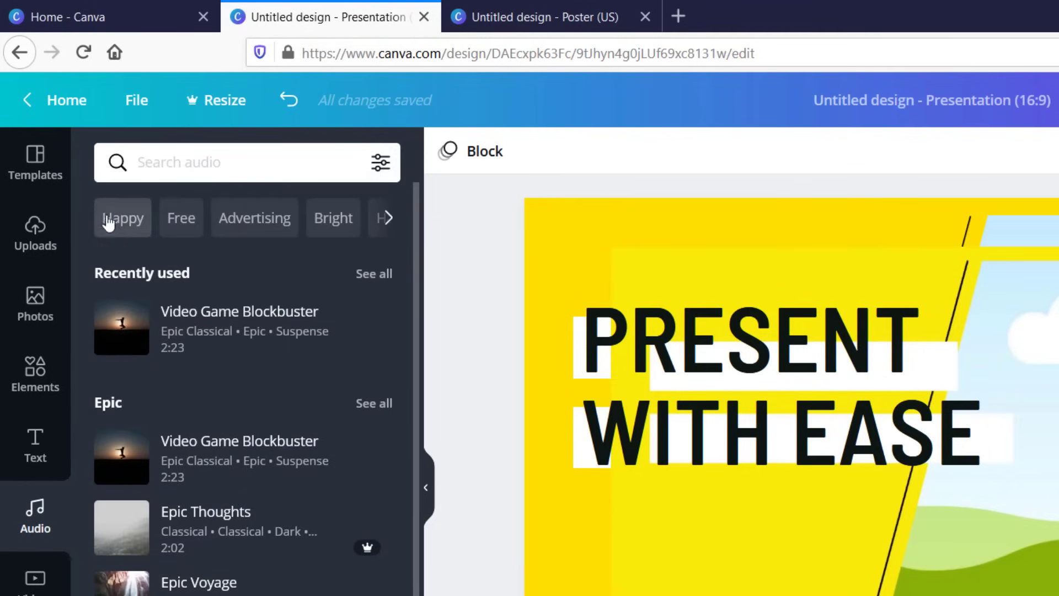
pyautogui.click(335, 219)
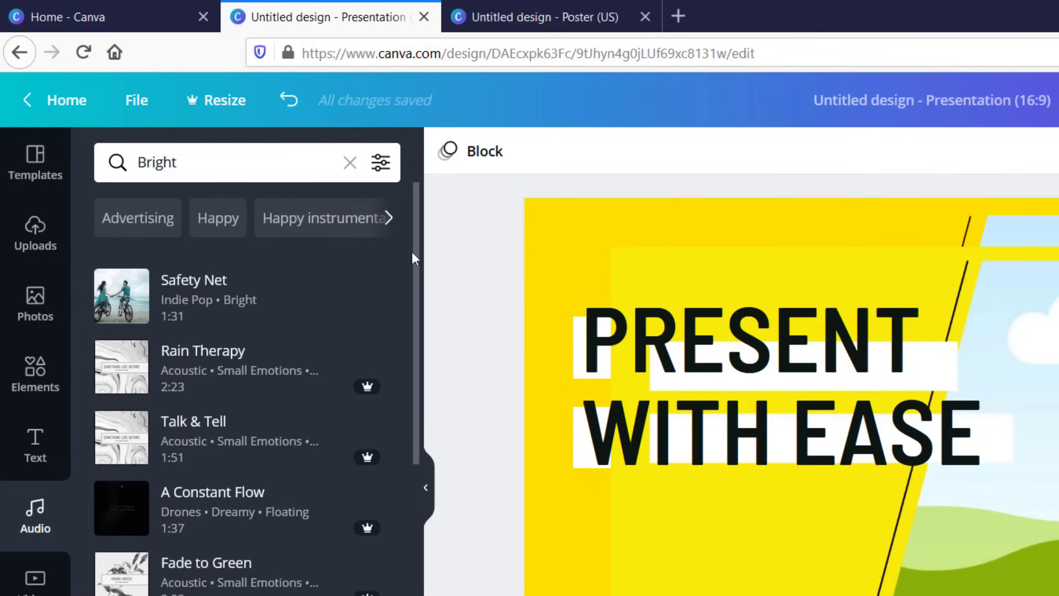
pyautogui.click(35, 244)
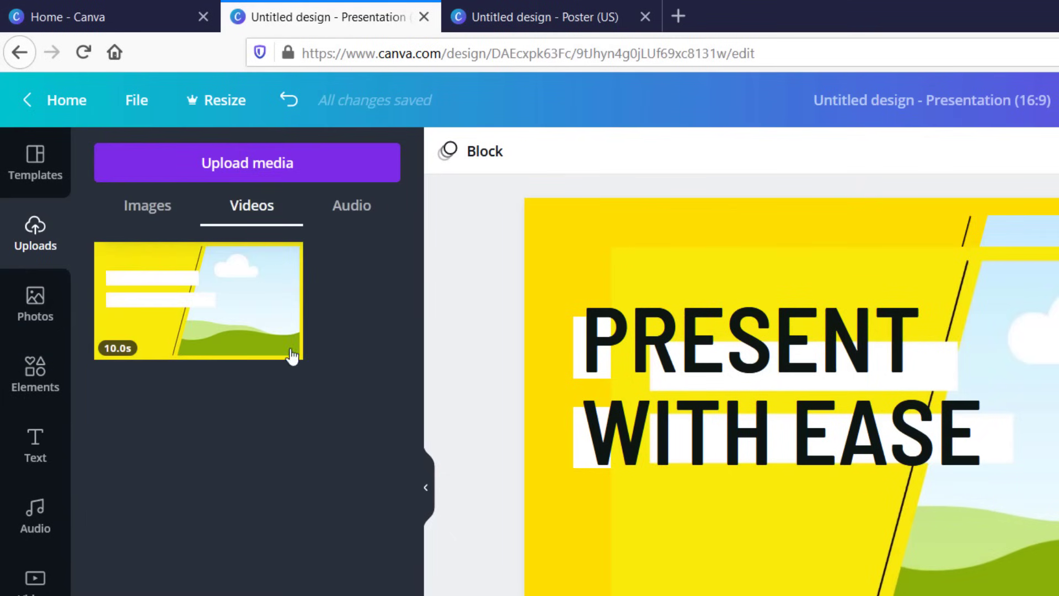
pyautogui.click(337, 205)
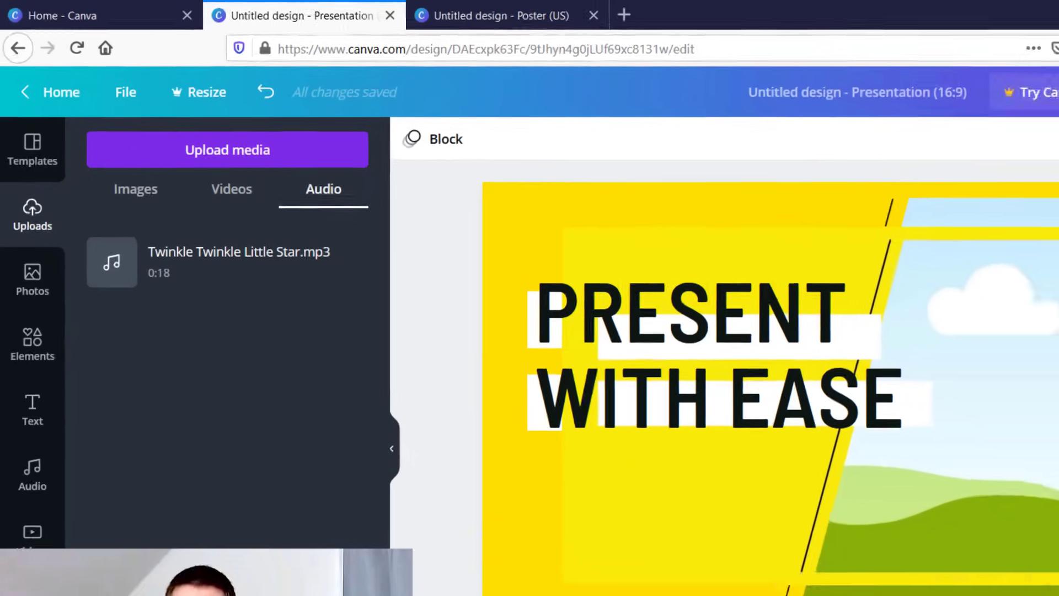
# Review the available sharing, download and print options for publishing the presentation
pyautogui.click(1047, 68)
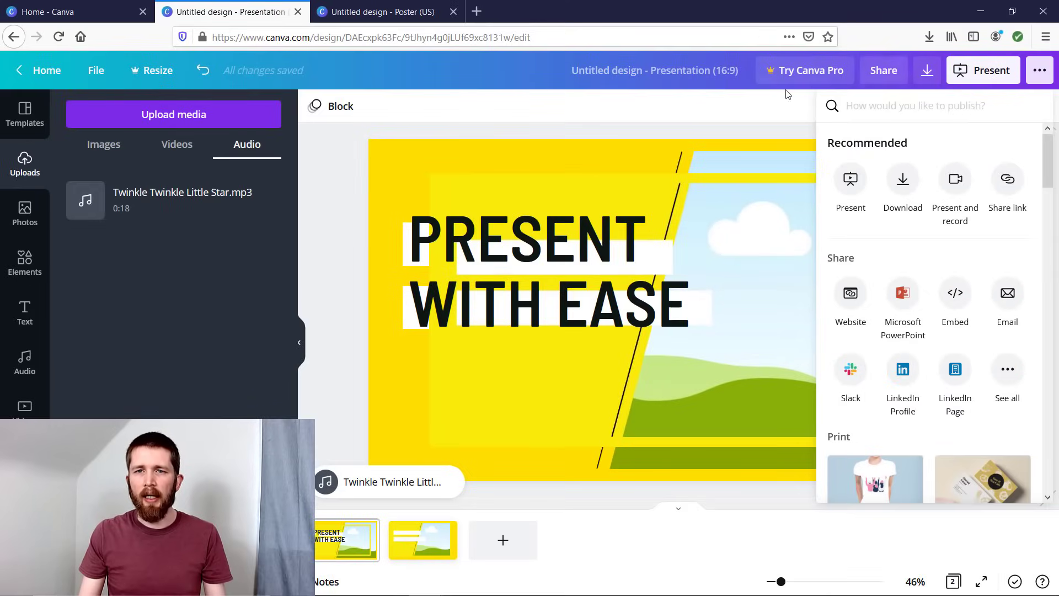
pyautogui.click(763, 116)
pyautogui.click(1040, 70)
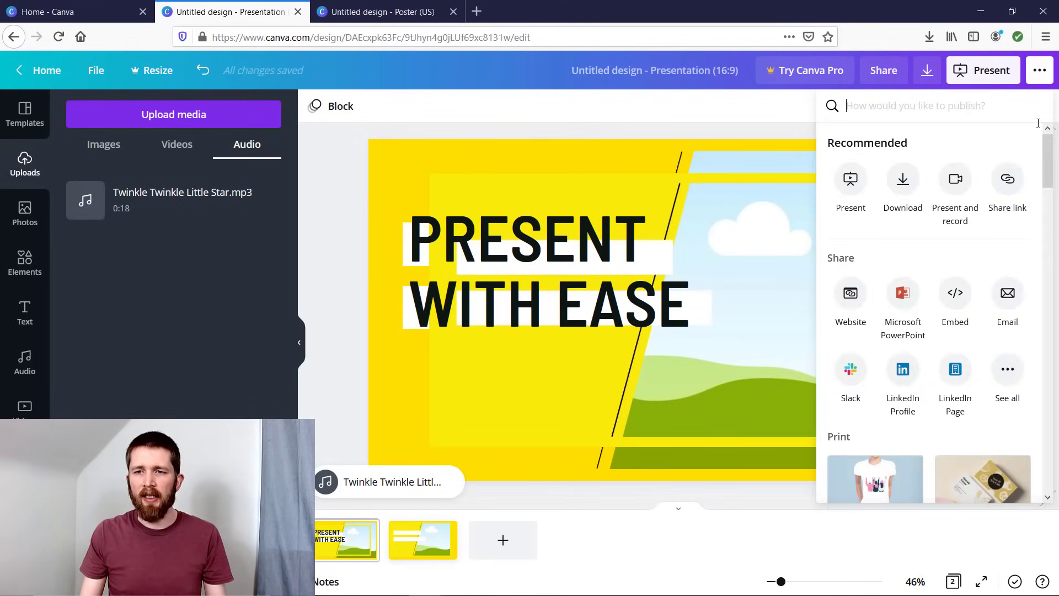
pyautogui.scroll(-5, 1024, 278)
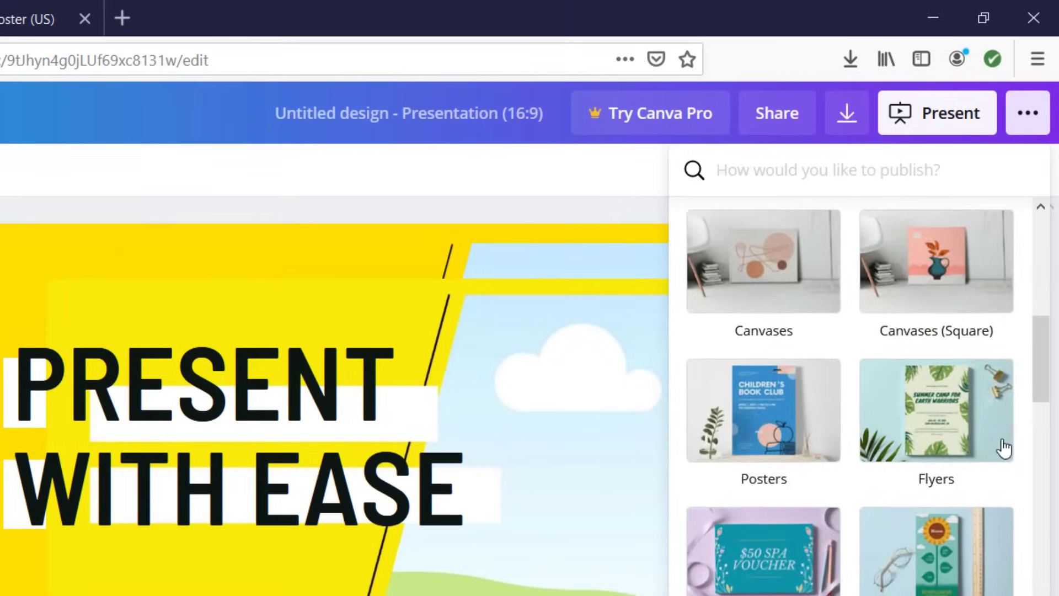
pyautogui.scroll(6, 1003, 444)
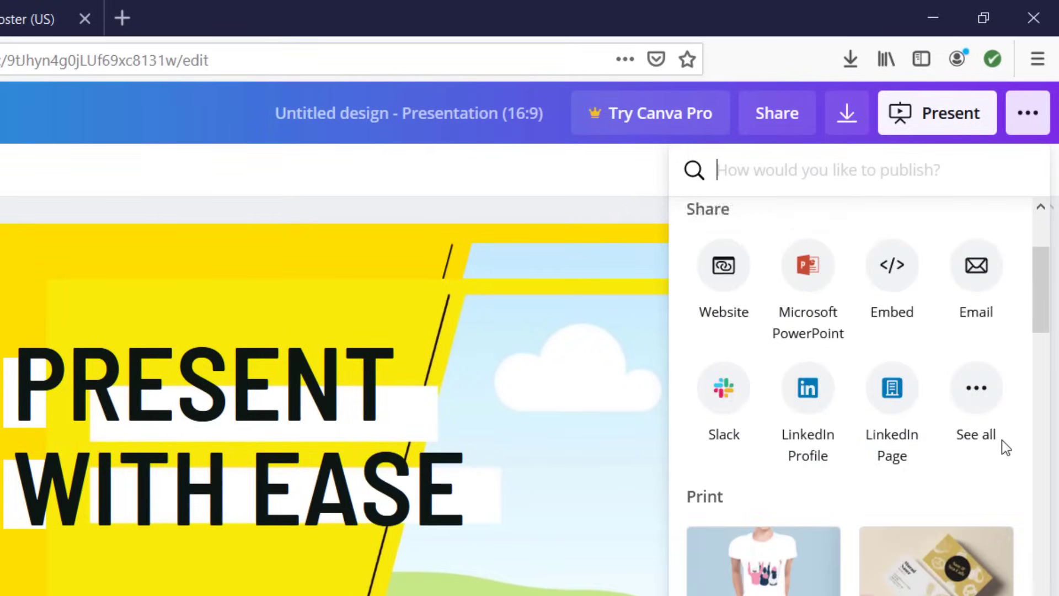
pyautogui.click(631, 217)
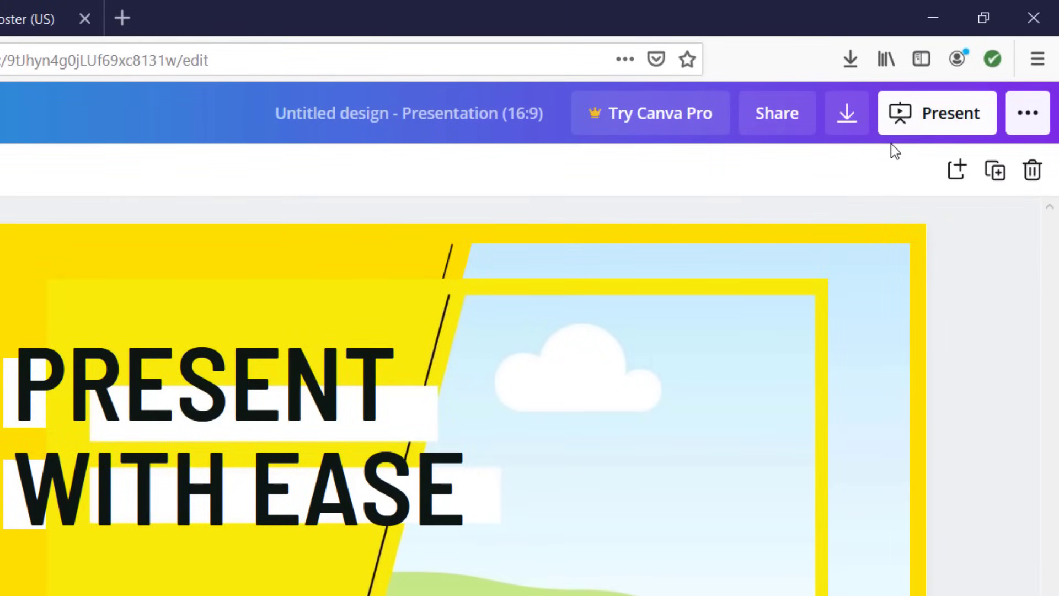